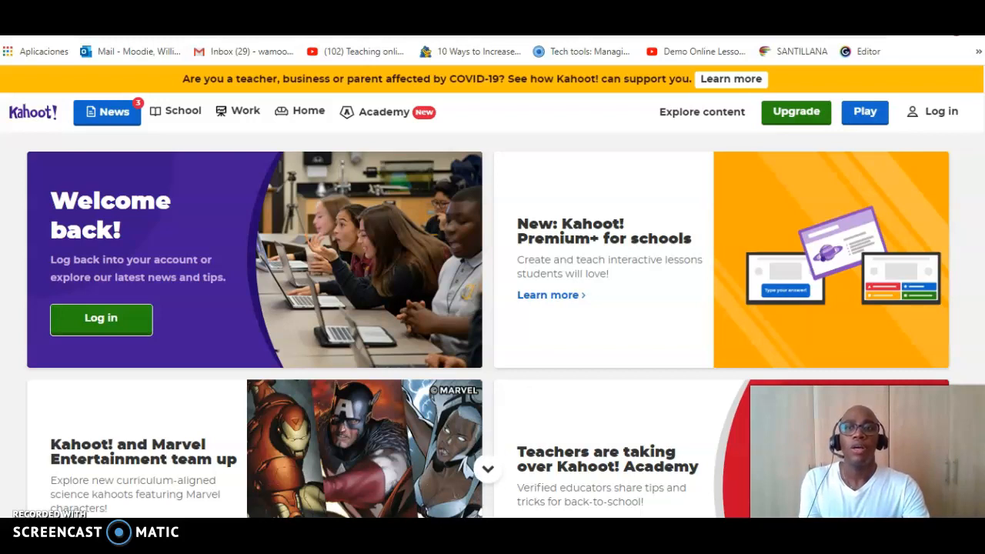
Step: Log in to Kahoot through the sign-up page's existing-account option, using the saved Google account
left_click(36, 112)
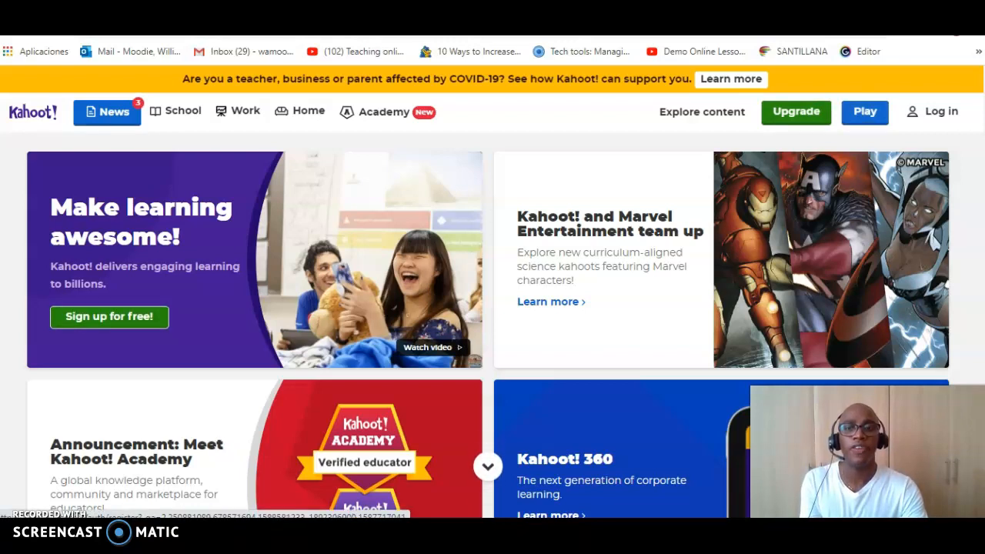
left_click(110, 316)
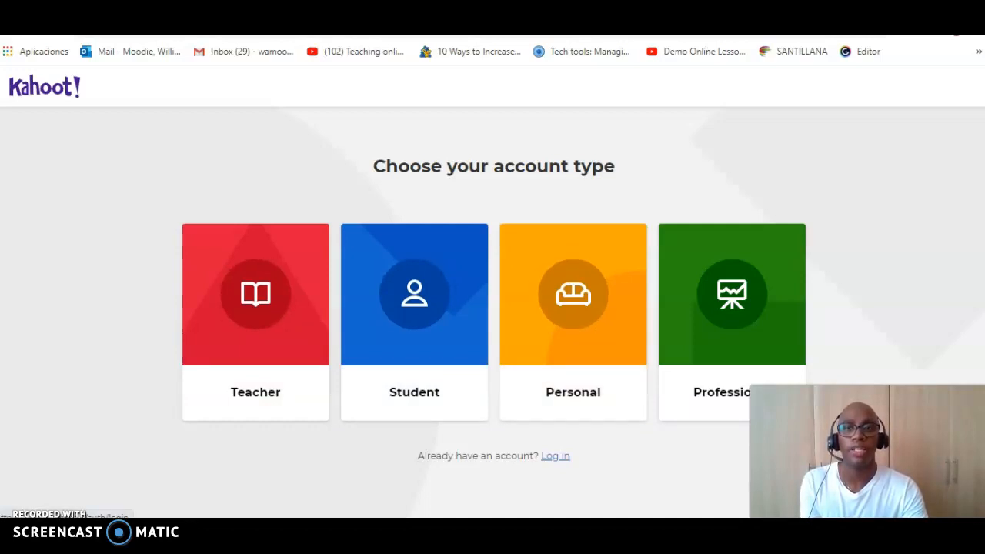
left_click(556, 456)
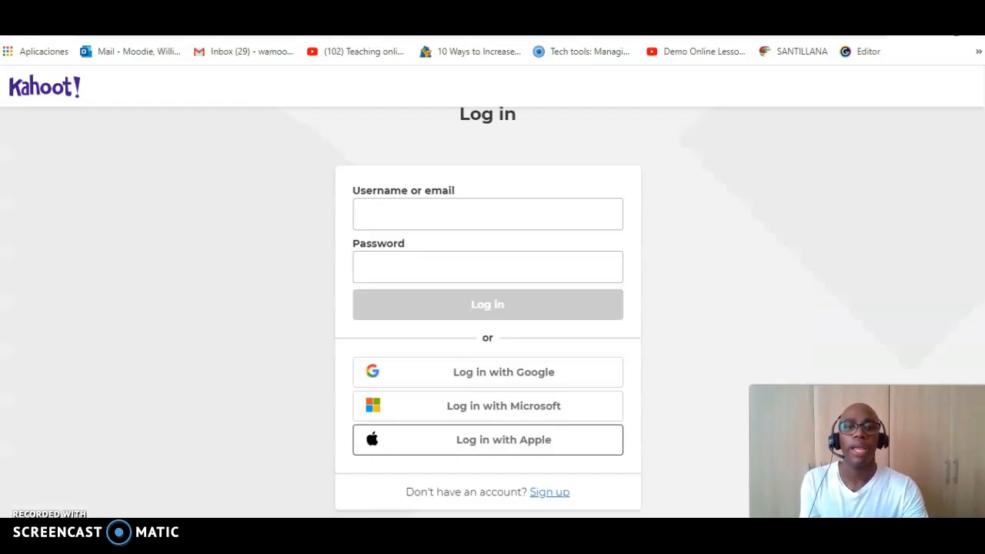
left_click(488, 372)
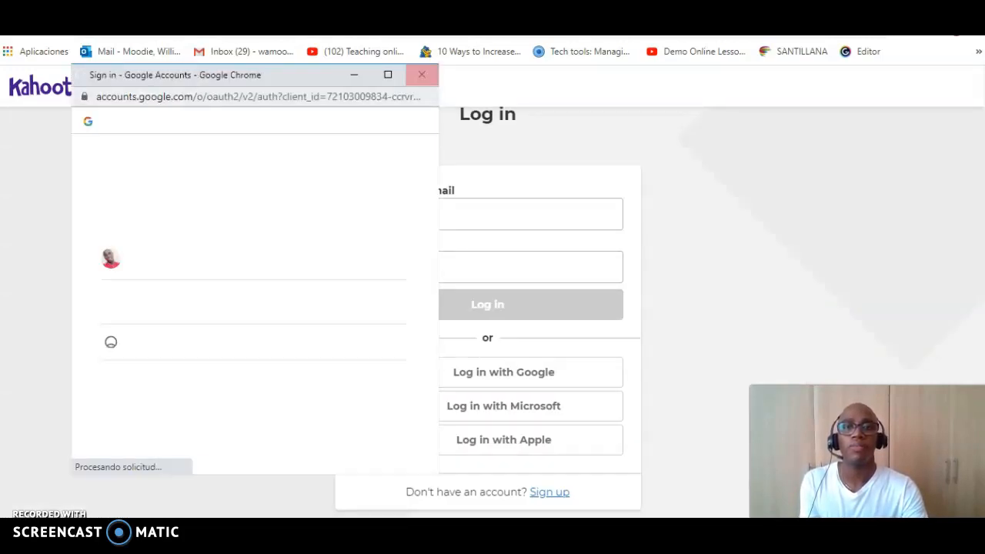
left_click(166, 257)
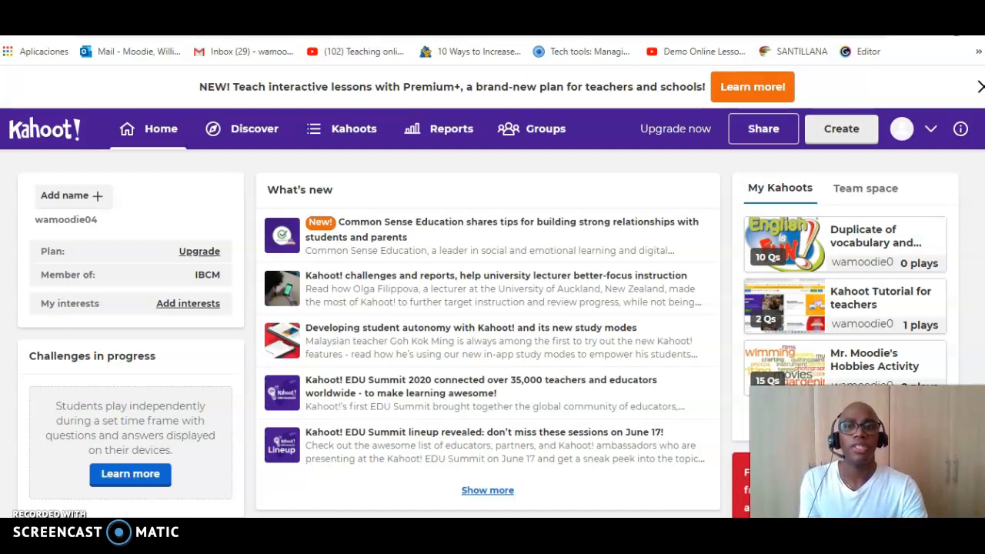
Step: Create a new blank kahoot and enter "Kahoot tutorial" as its title in the kahoot summary
left_click(841, 129)
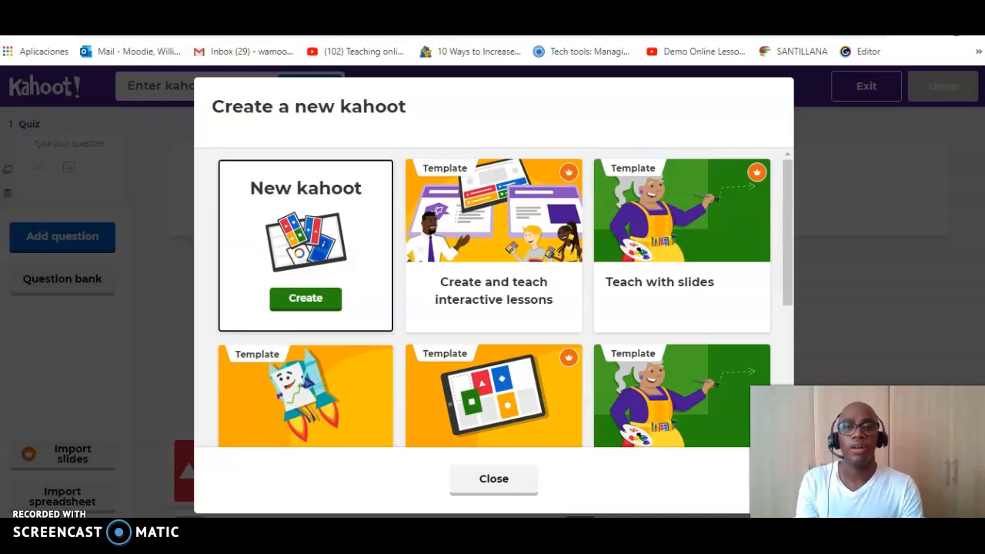
left_click(305, 298)
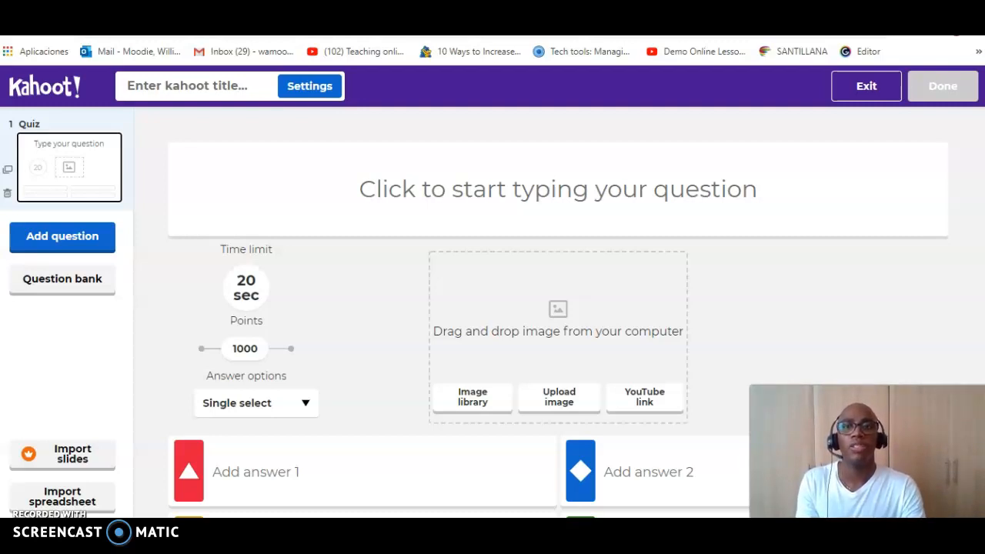
left_click(309, 86)
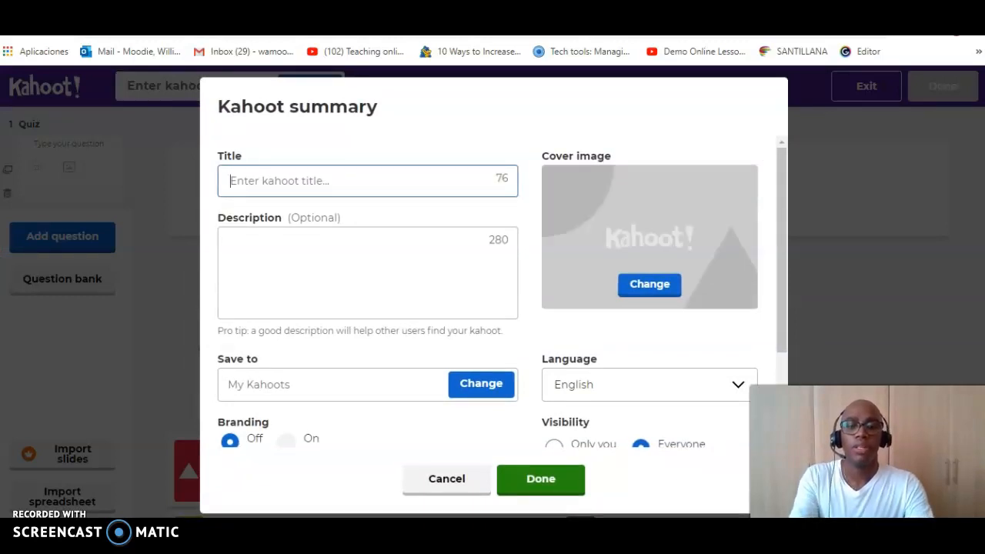
type("Kahoot")
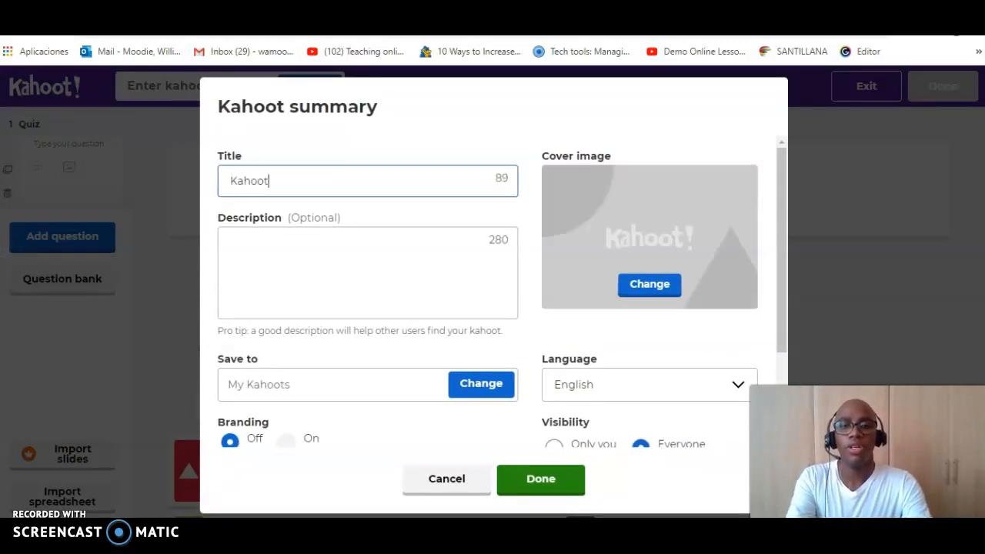
type(" t")
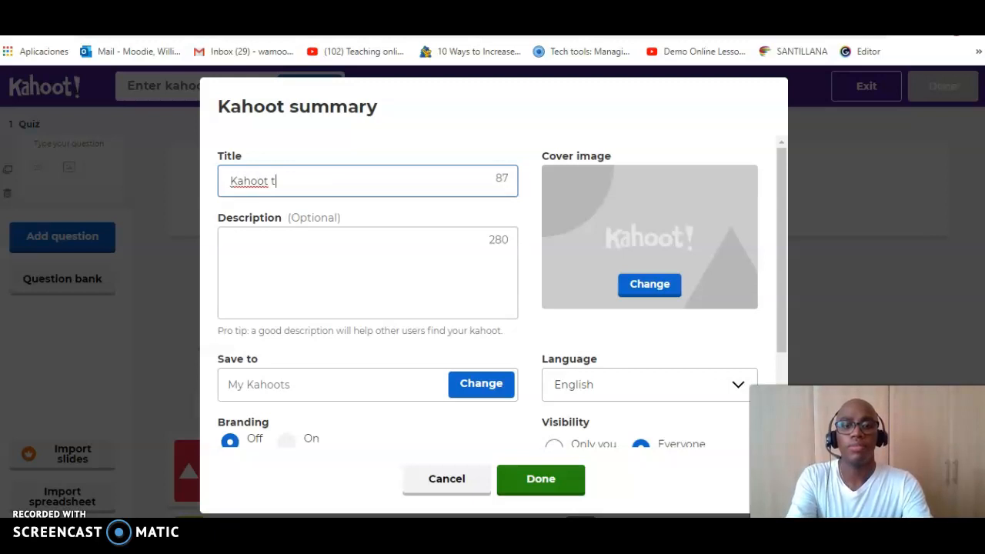
type("utorial")
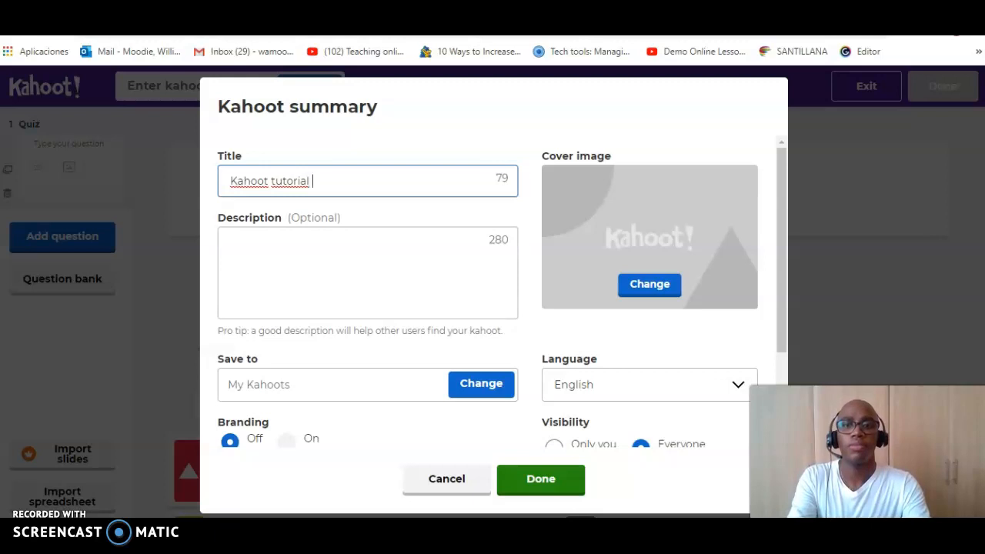
Step: Enter the description "Making for other teachers" and save the kahoot summary
key("Tab")
key("Tab")
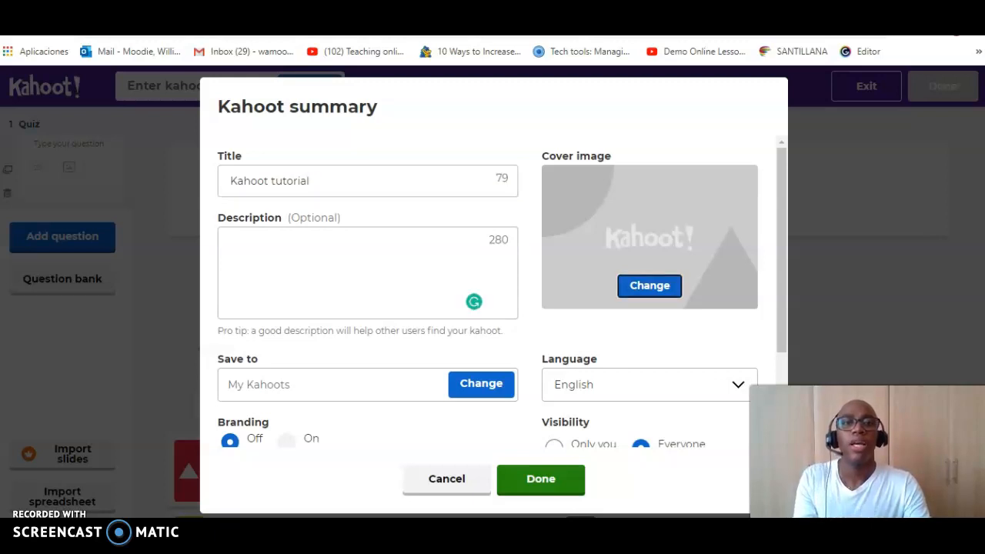
key("shift+Tab")
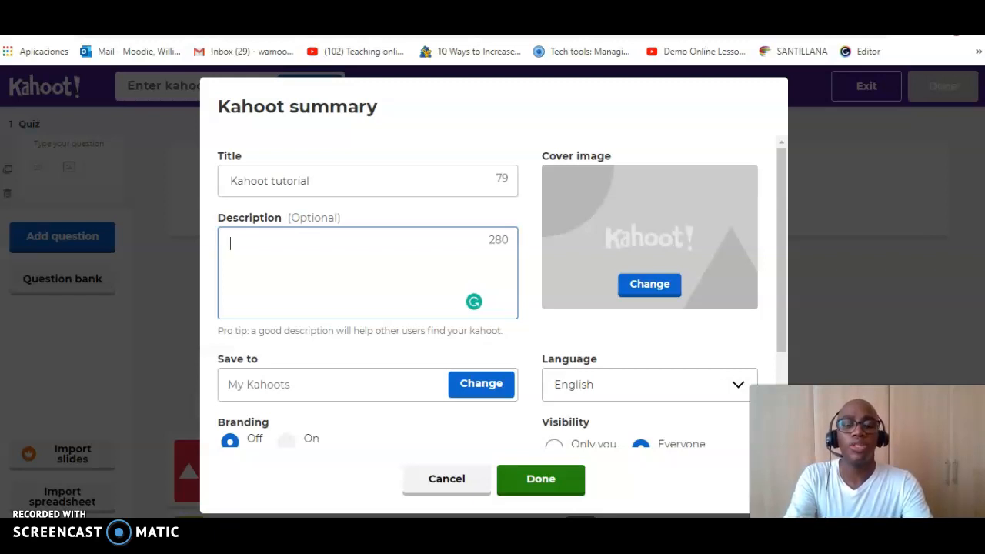
type("Makin")
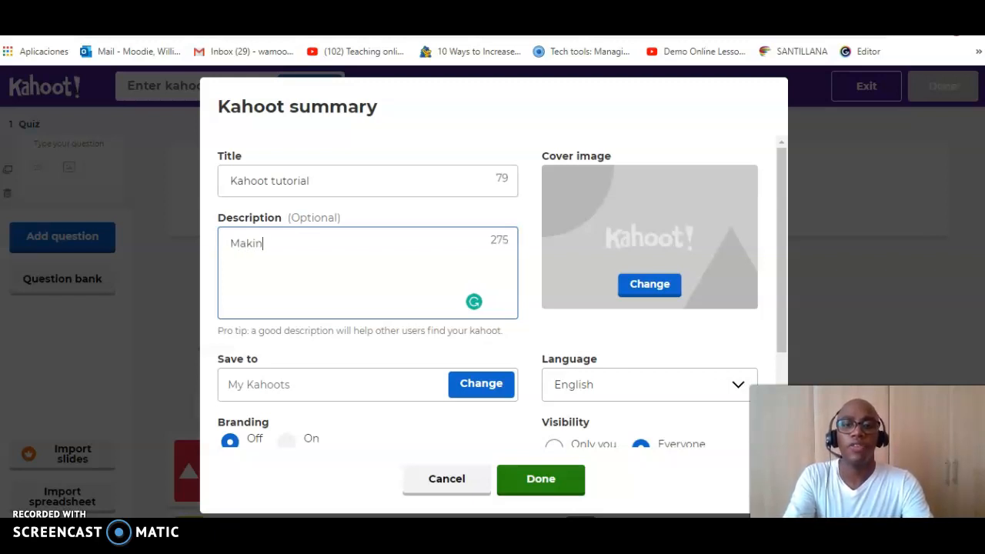
type("g for oth")
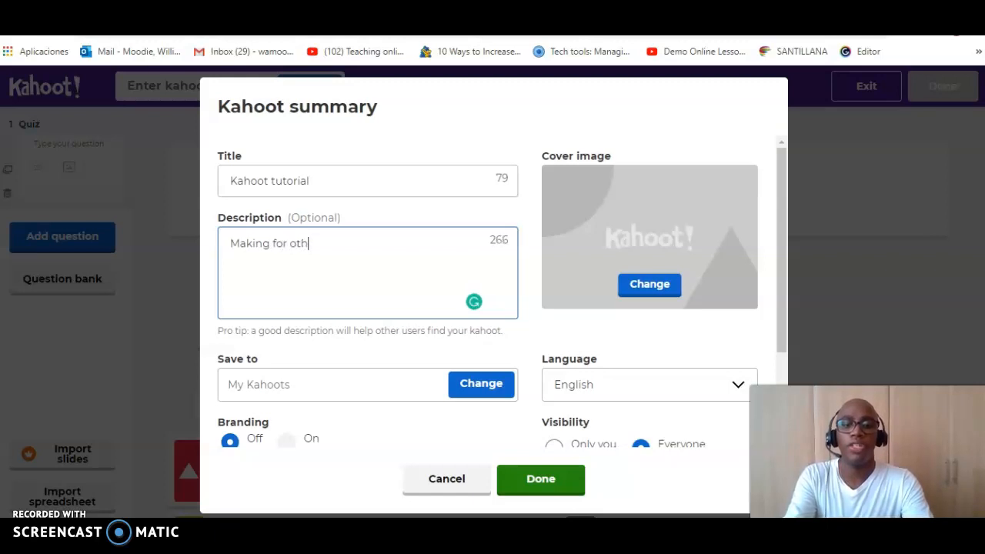
type("er teachers")
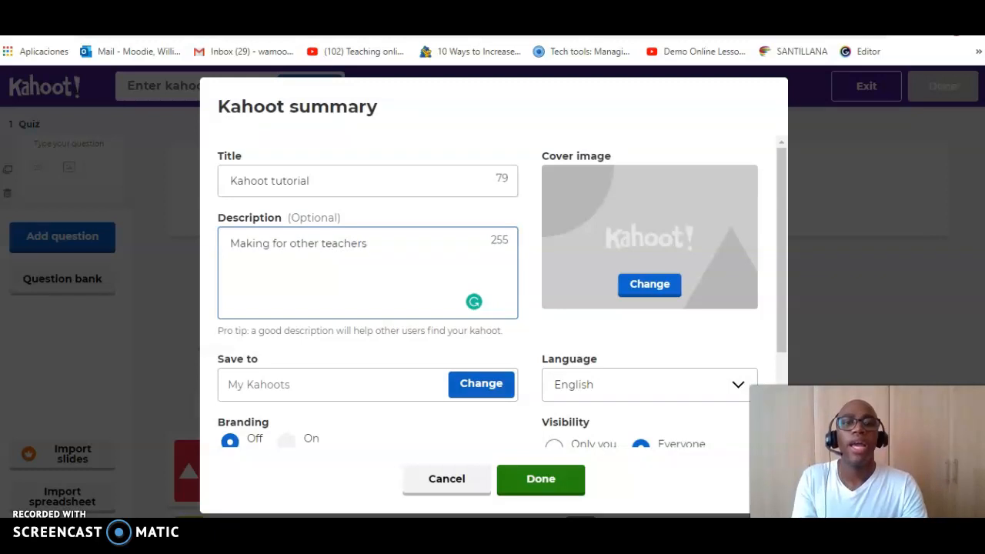
left_click(539, 478)
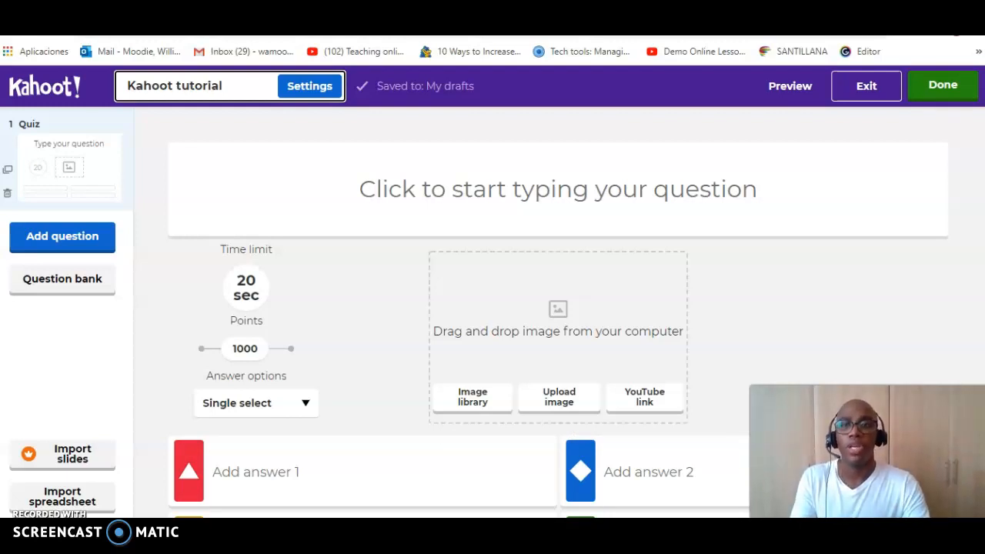
Step: Enter "What is Kahoot?" as the text of the first quiz question
left_click(63, 237)
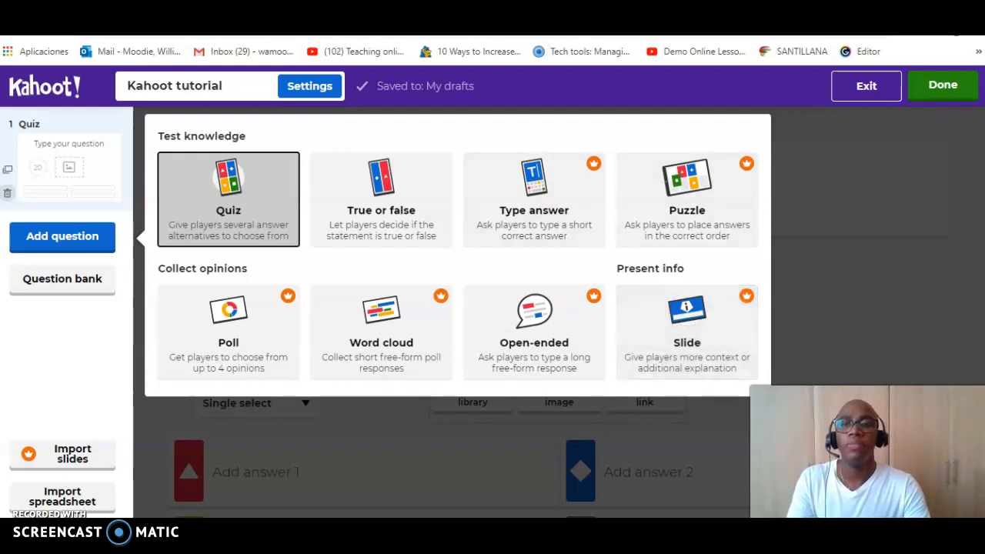
left_click(69, 167)
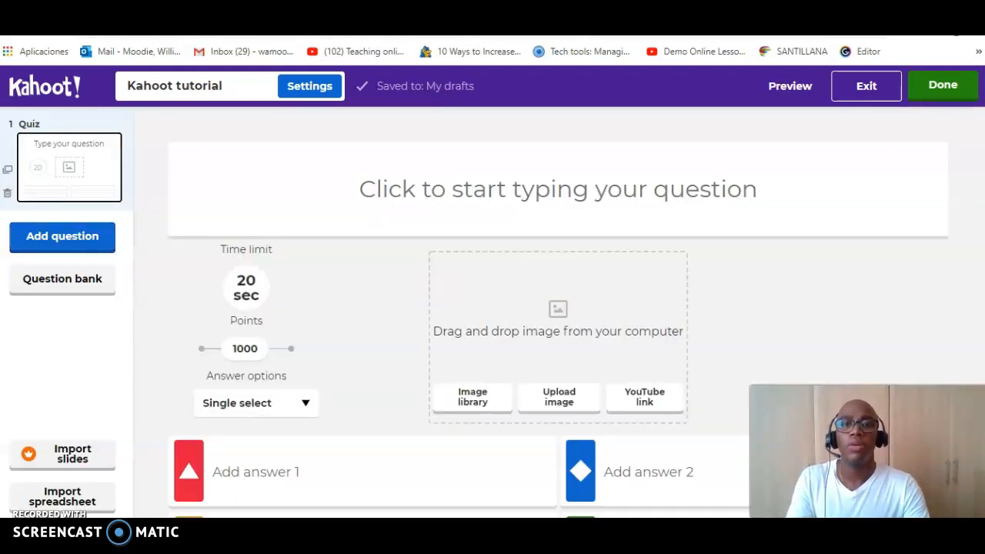
left_click(558, 189)
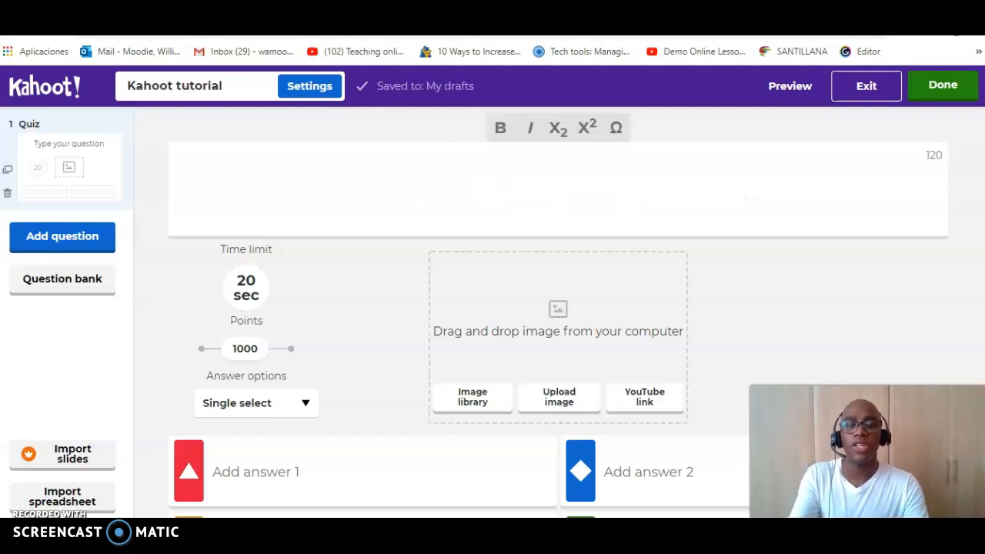
type("What ")
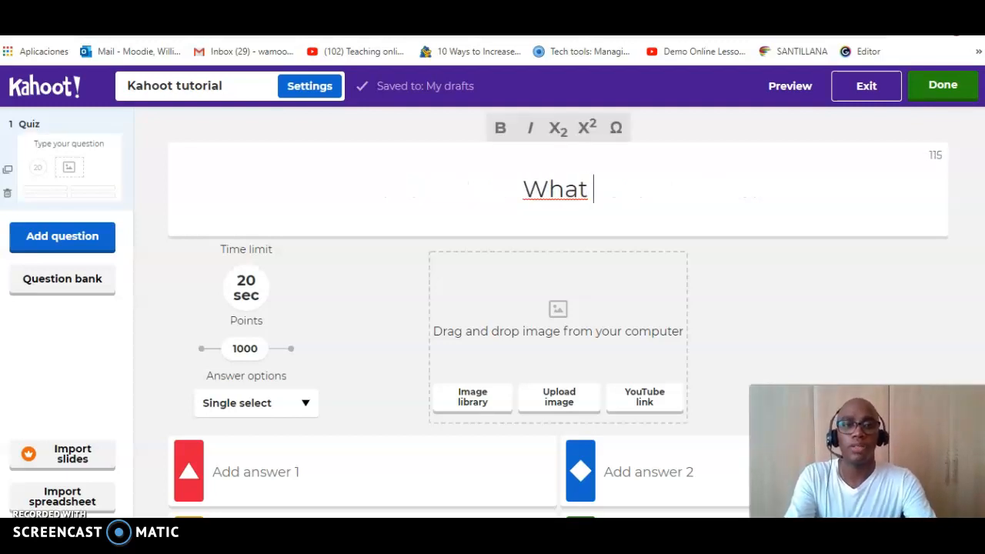
type("is Kahoot?")
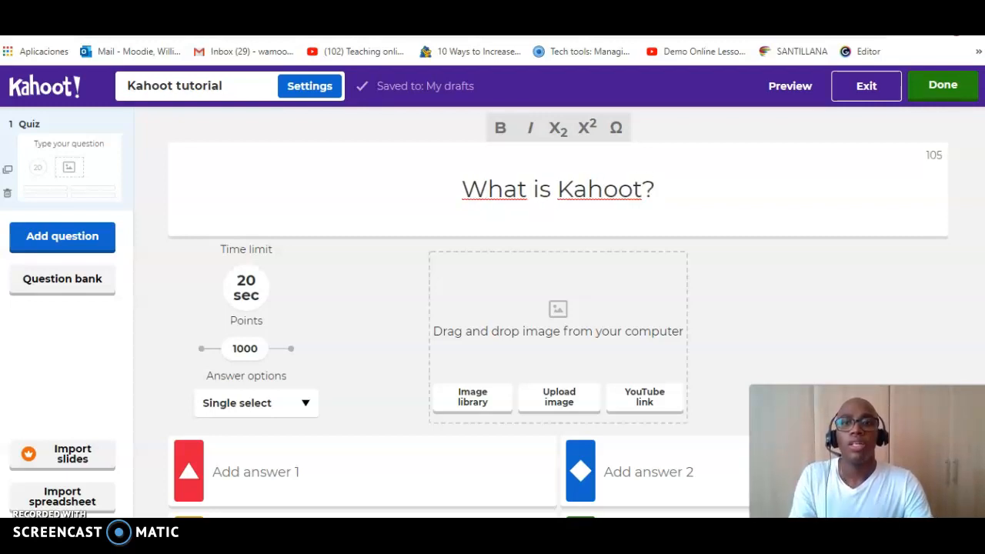
Step: Upload the 2020-08-24 screenshot from the computer as the question's image
left_click(246, 287)
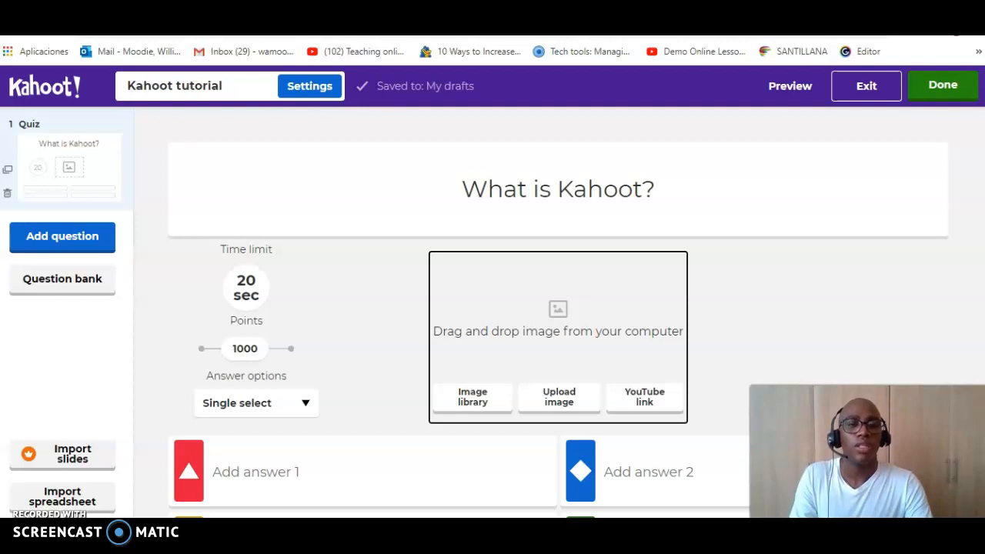
left_click(558, 398)
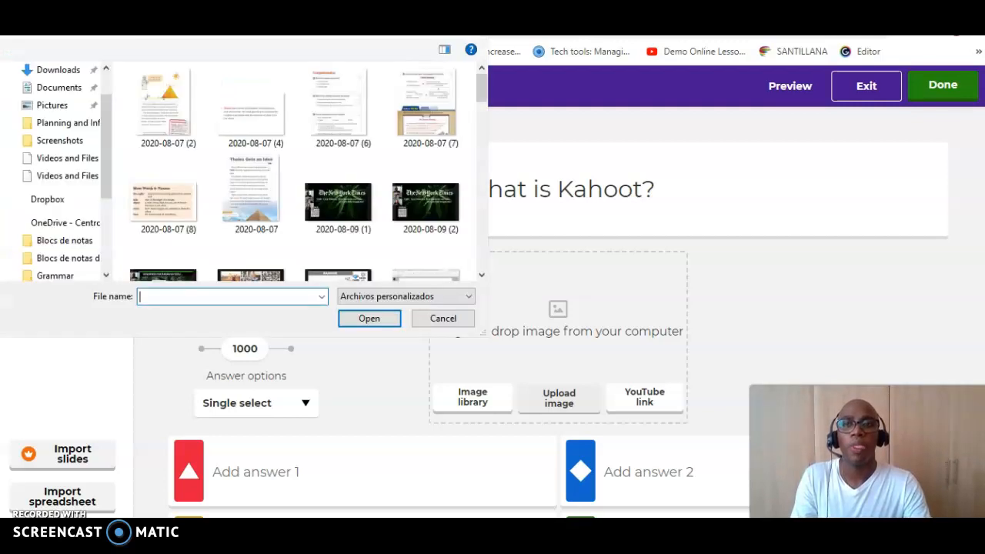
left_click_drag(481, 93, 482, 257)
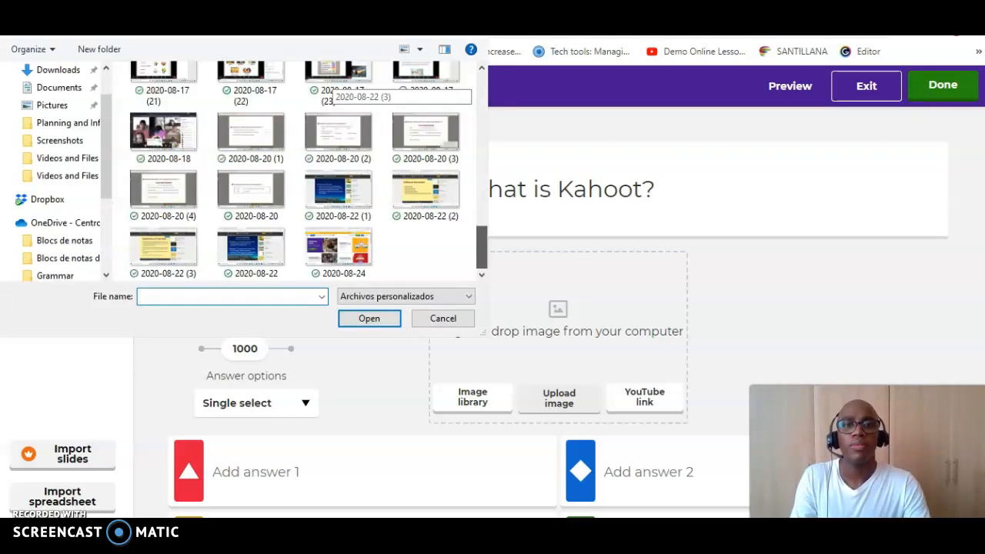
left_click(338, 252)
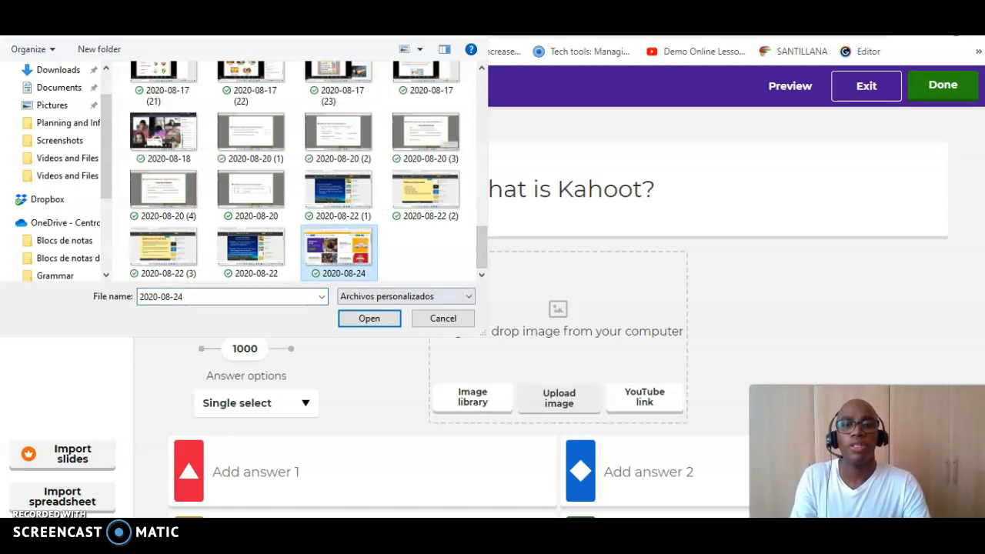
left_click(369, 318)
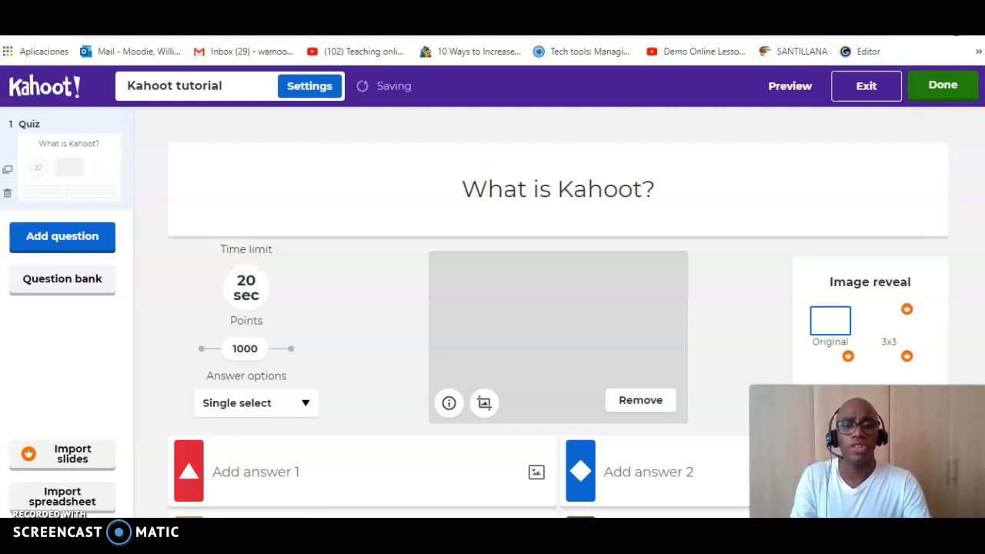
Step: Enter "It is a Platform" as answer 1 of the question
left_click(262, 472)
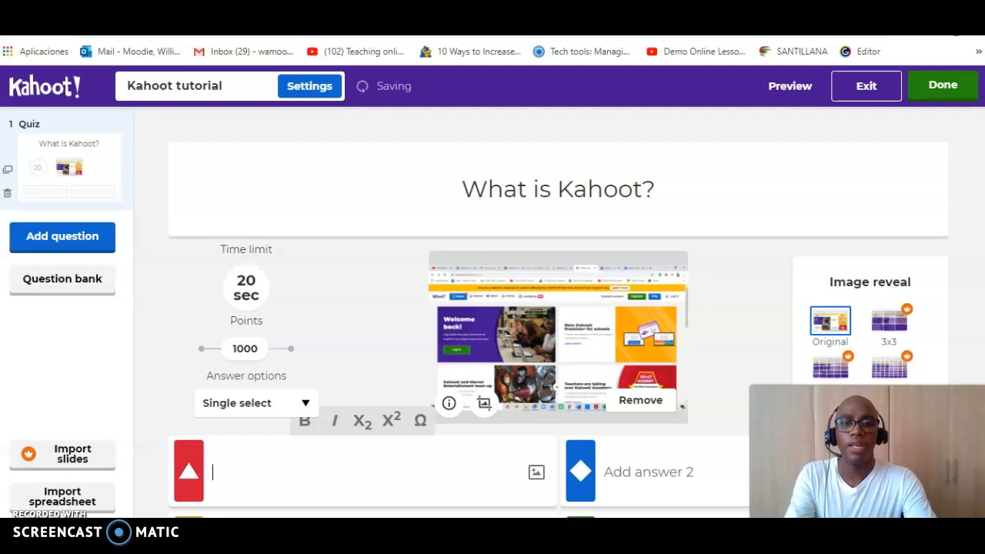
type("It ")
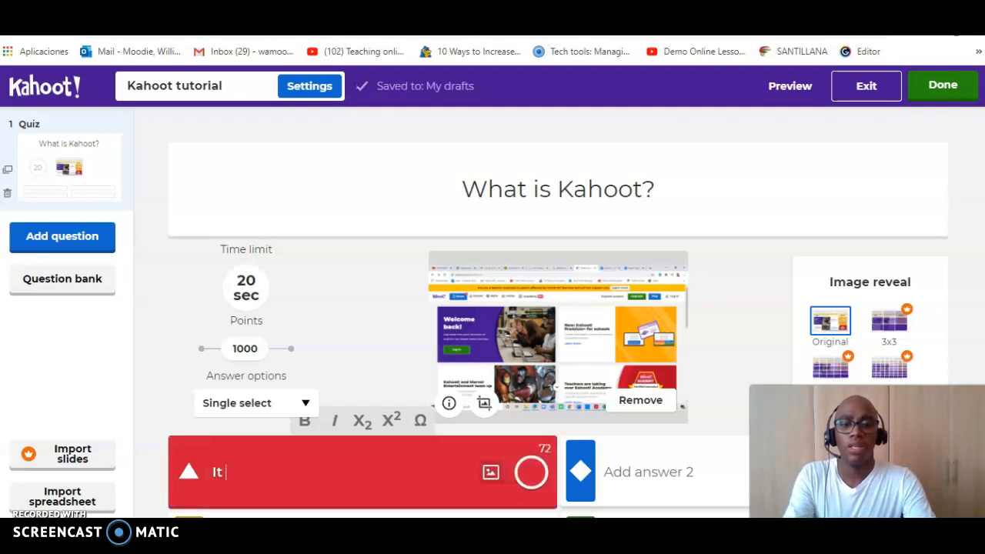
type("is a ")
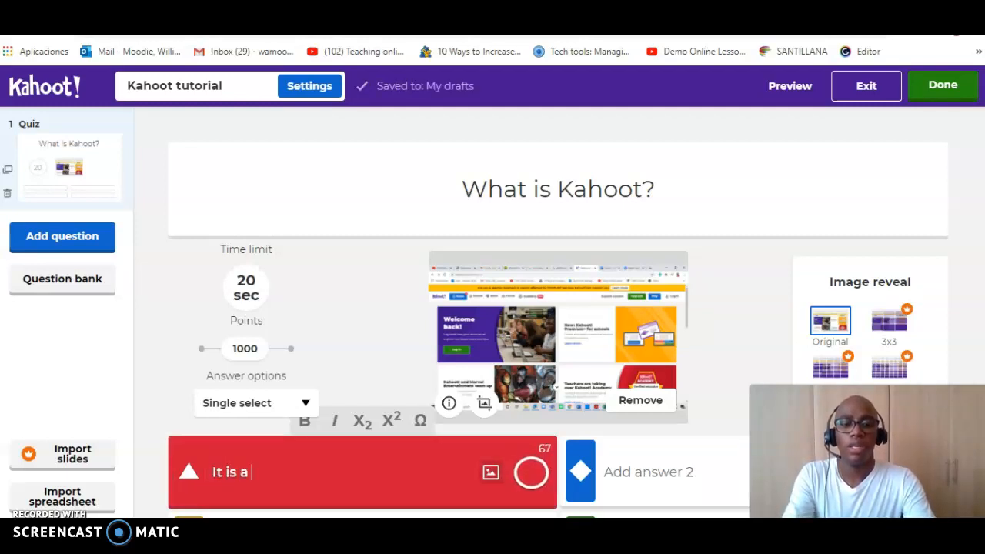
type("Platform")
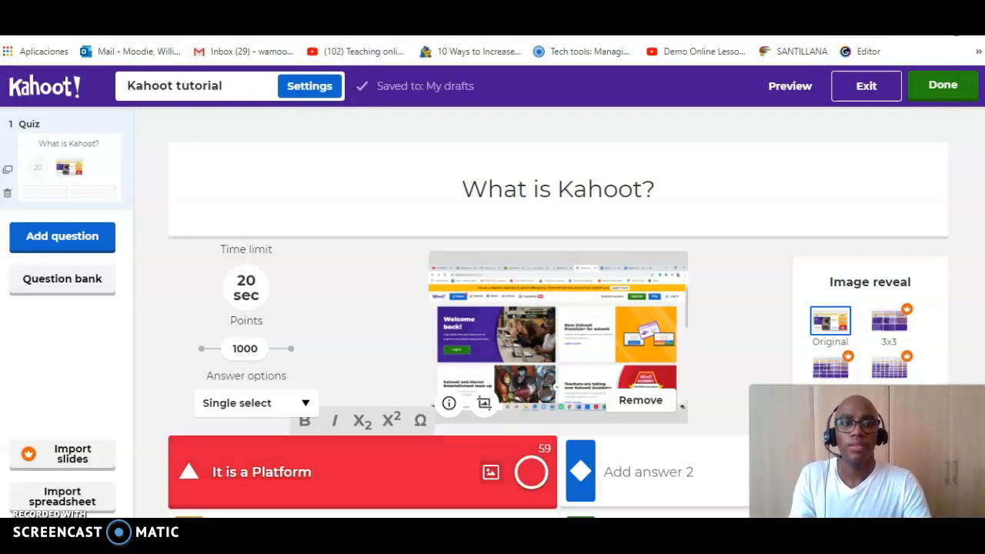
Step: Enter "A game" as answer 3 of the question
scroll(558, 310, "down", 2)
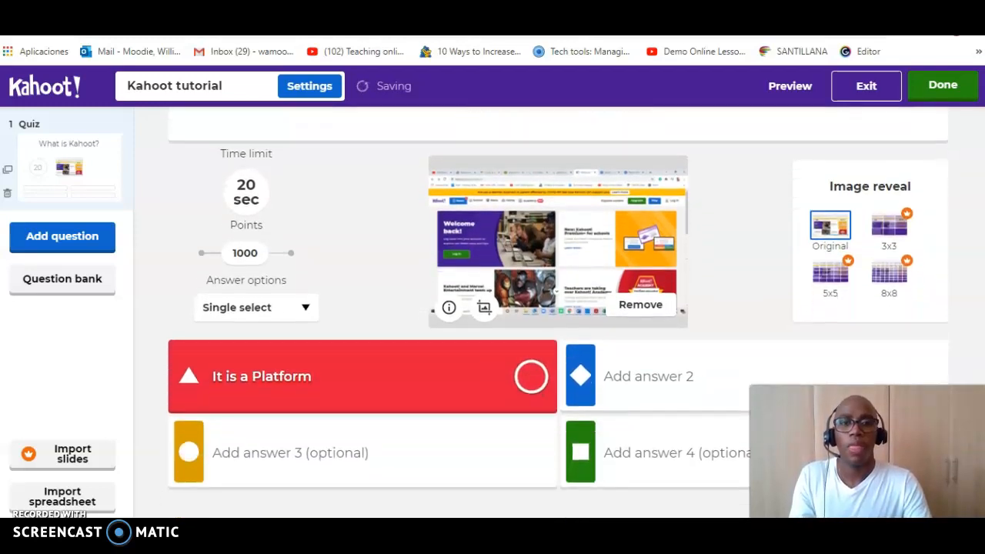
left_click(307, 453)
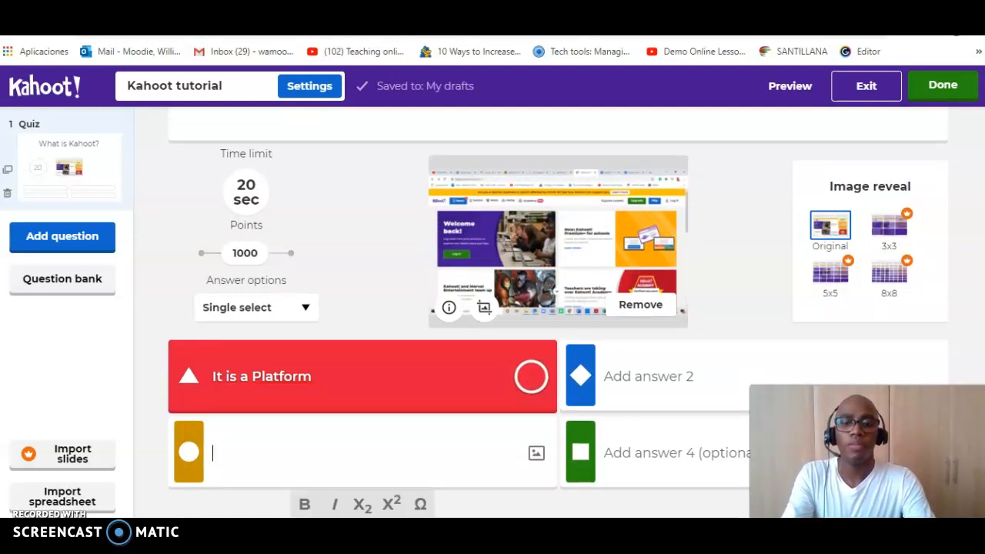
type("A gama")
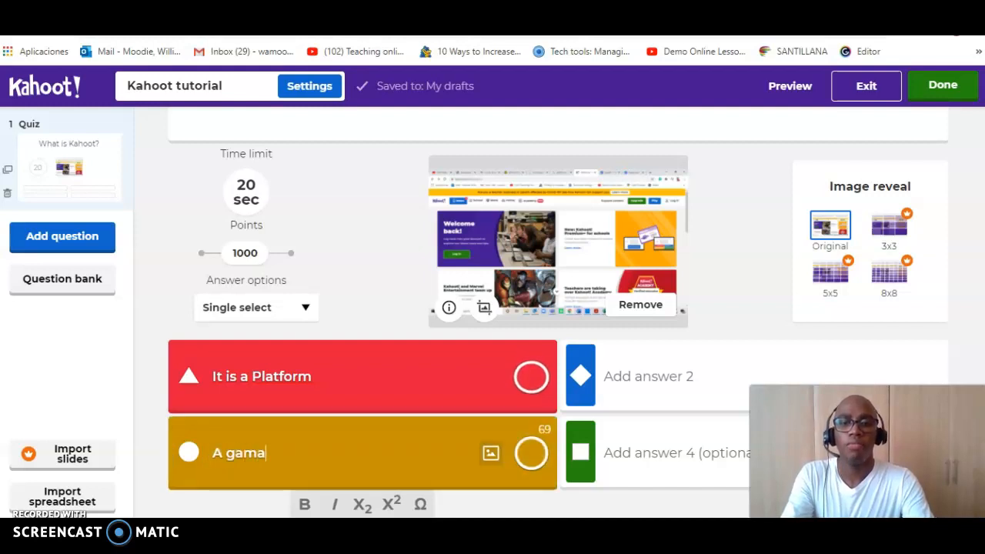
key("BackSpace")
type("e")
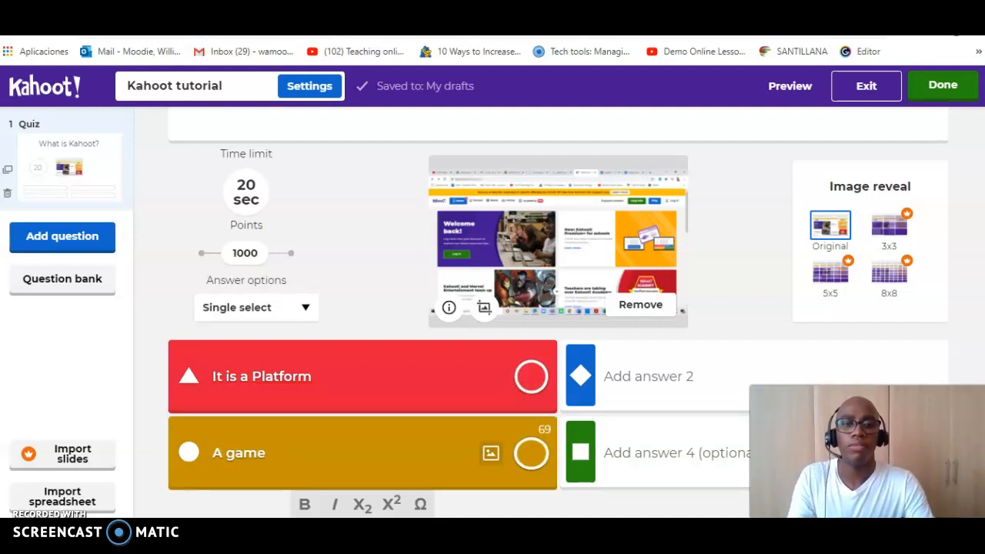
Step: Enter "it's fun" as answer 2 of the question
left_click(648, 376)
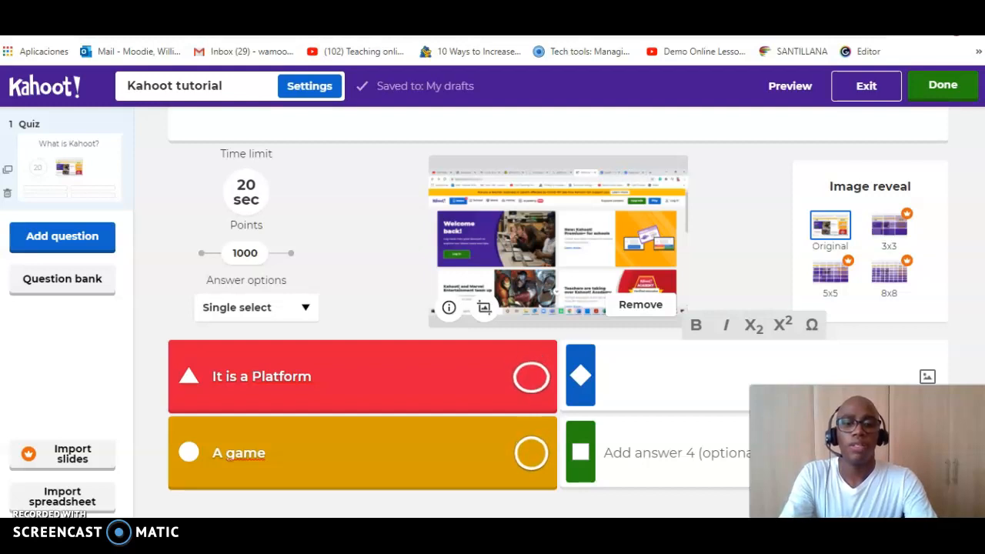
type("is")
key("BackSpace")
key("BackSpace")
type("it's fun")
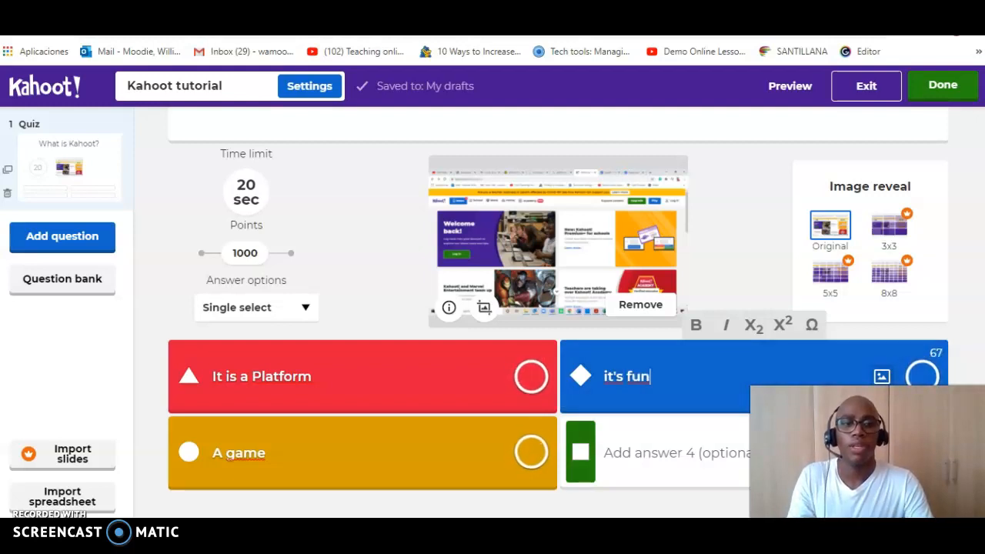
Step: Enter "none of the above" as answer 4 and mark "It is a Platform" as the correct answer
left_click(667, 453)
type("none")
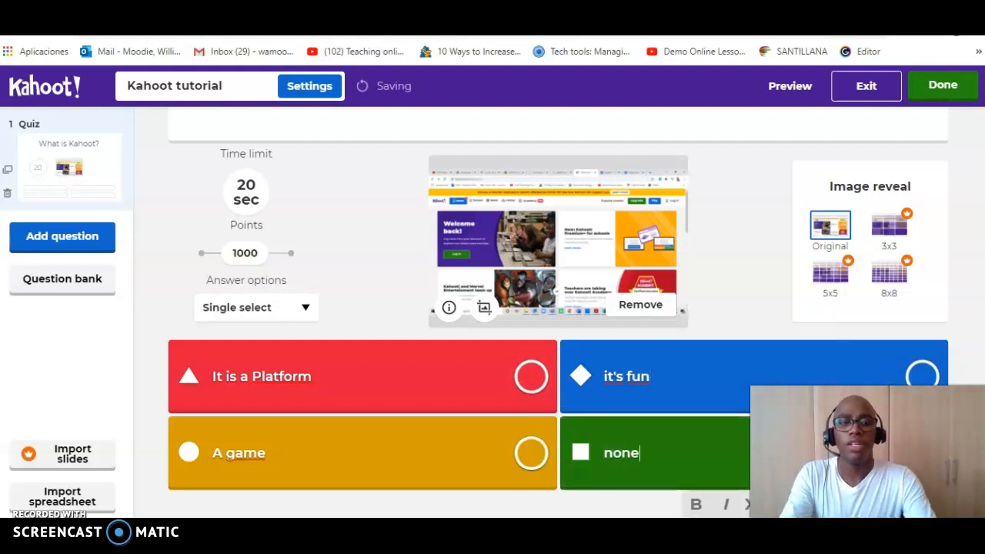
type(" of the above")
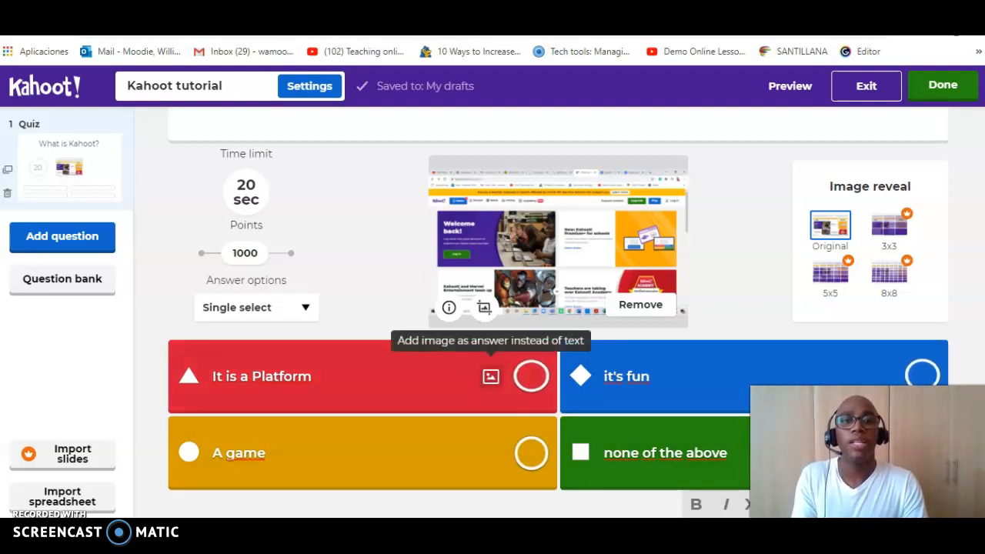
left_click(531, 377)
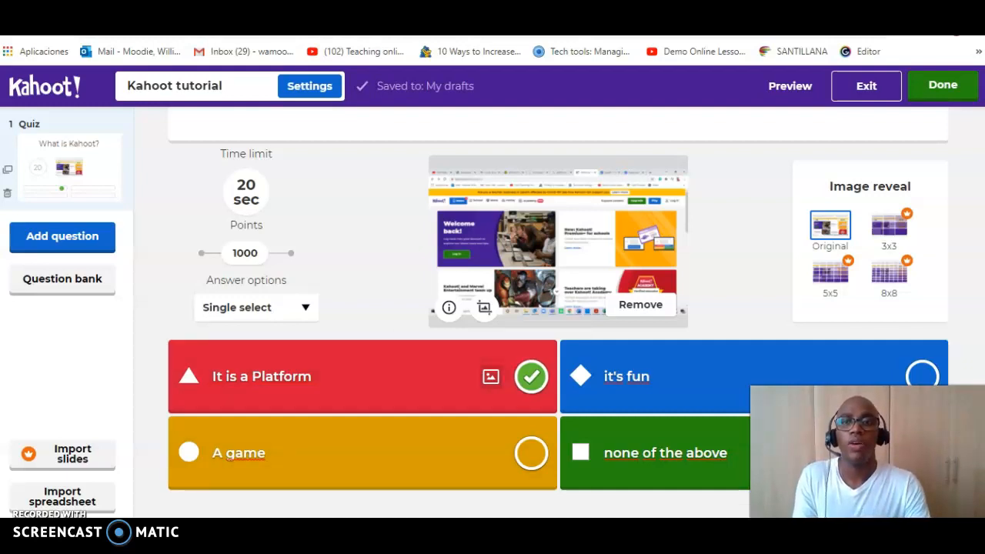
Step: Add a true or false question with the text "Is Kahoot helpful to reinfocerd topics?"
left_click(62, 238)
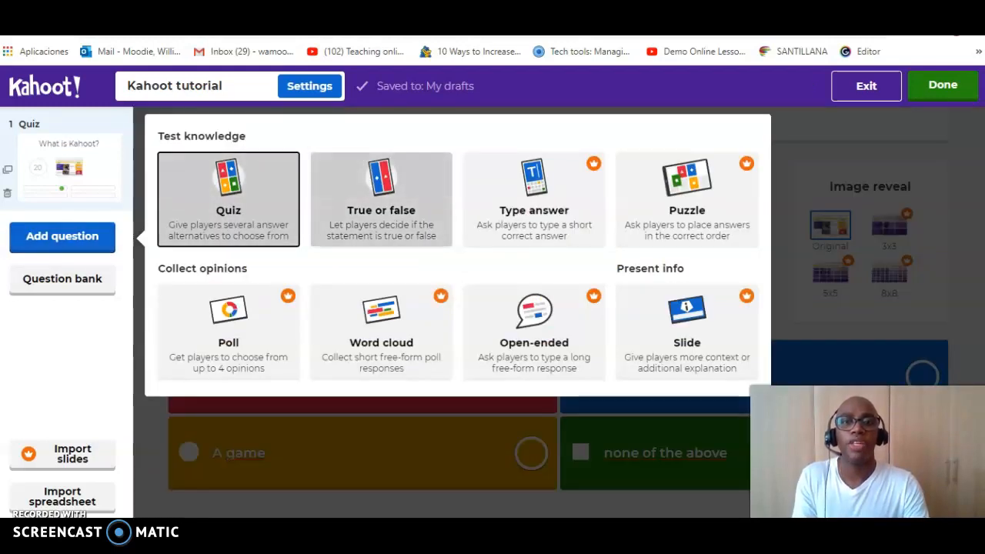
left_click(381, 198)
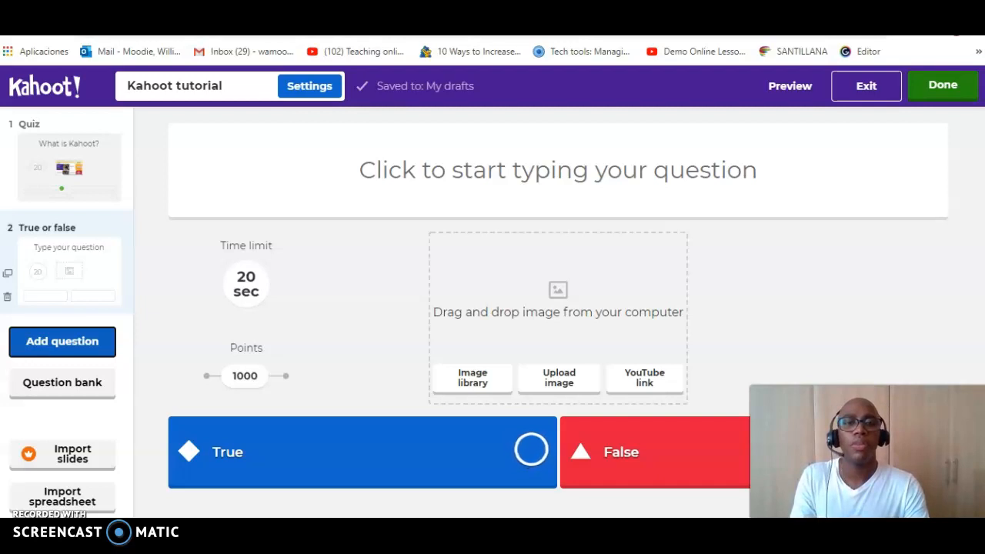
left_click(557, 170)
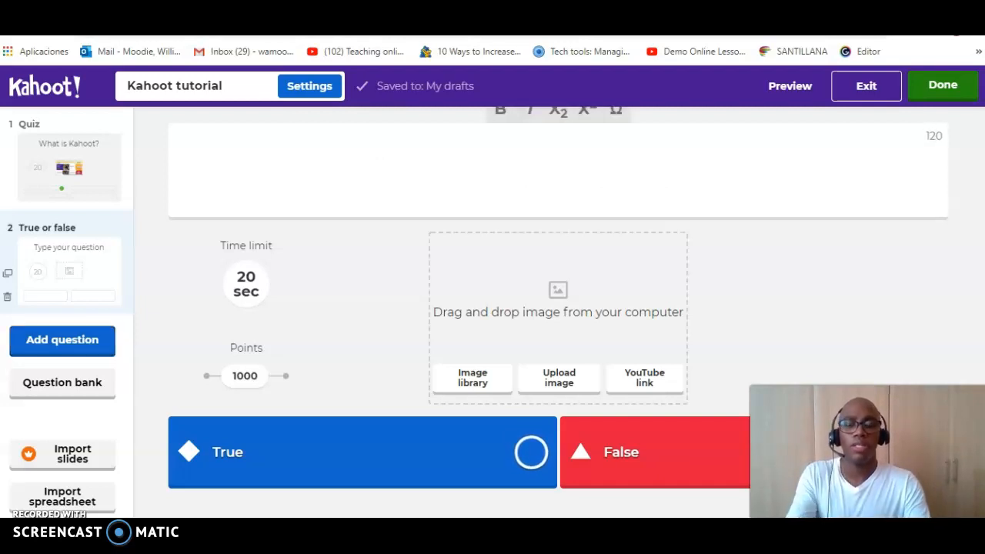
type("Is Ka")
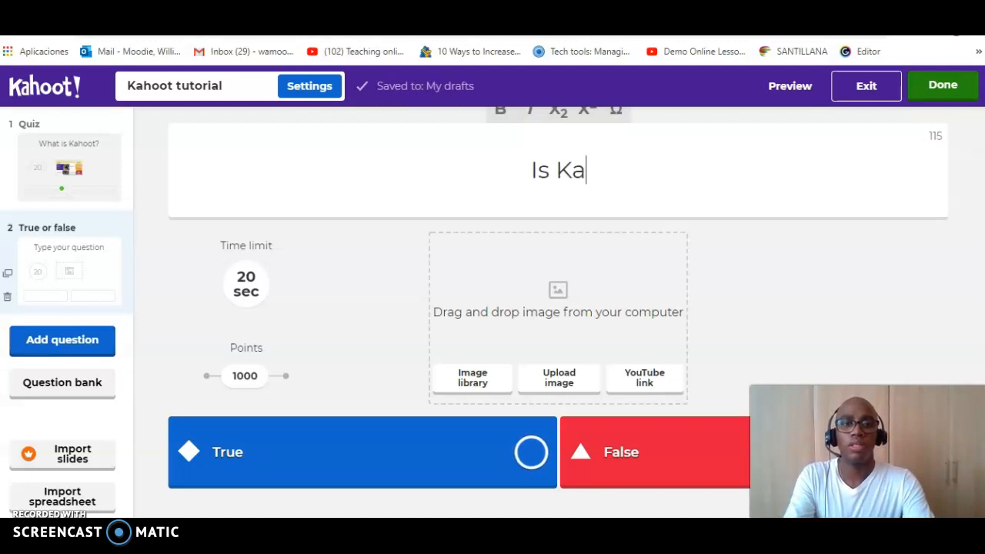
type("hoot he")
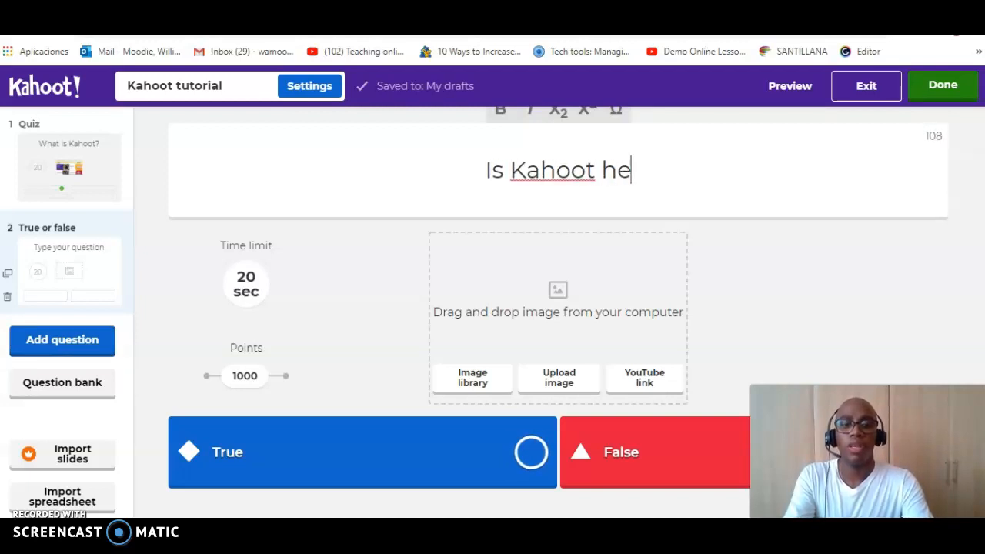
type("lpful ")
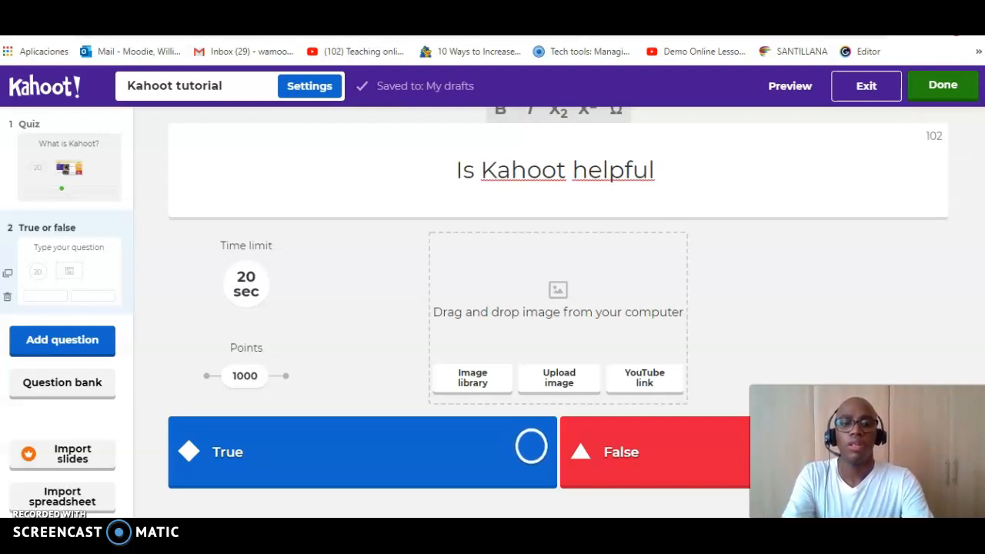
type("to re")
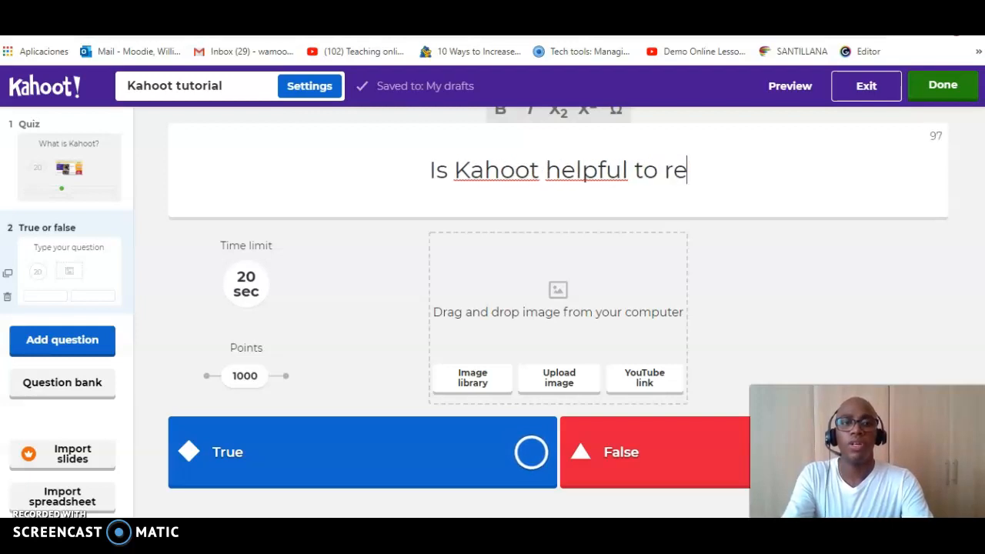
type("infocerd")
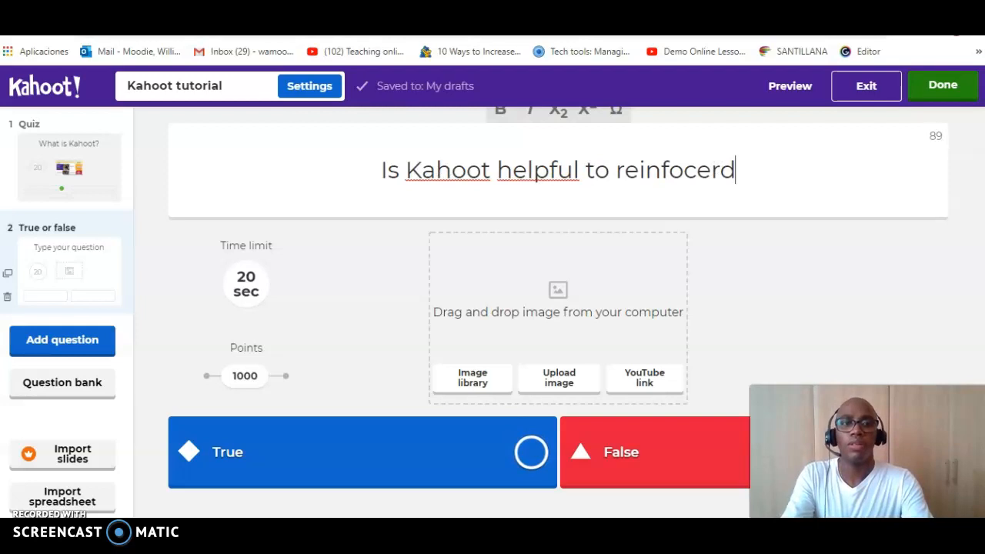
type(" topics?")
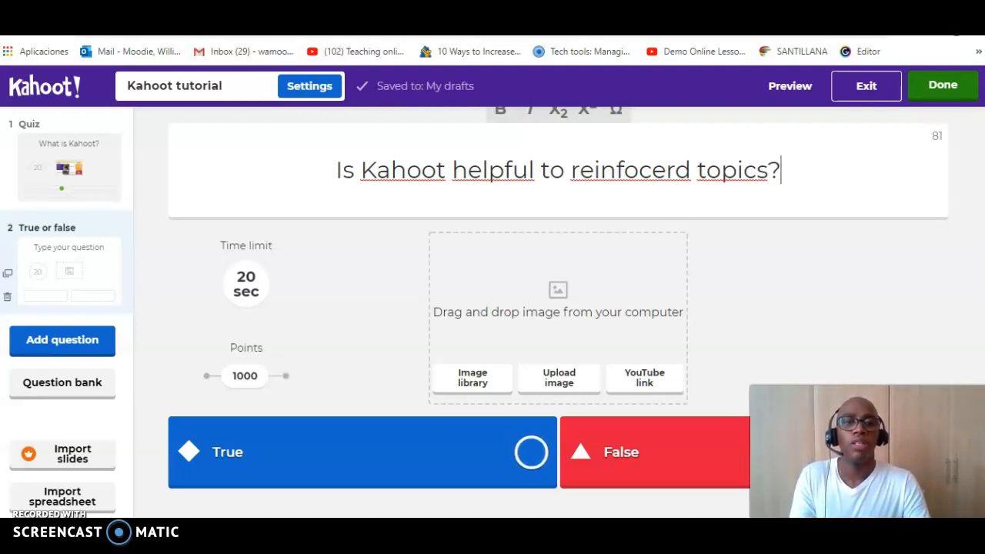
Step: Switch to YouTube to find a video for the question, search for "kahoot tutorial for teachers" and open "5 Minute Guide to Kahoot"
left_click(558, 379)
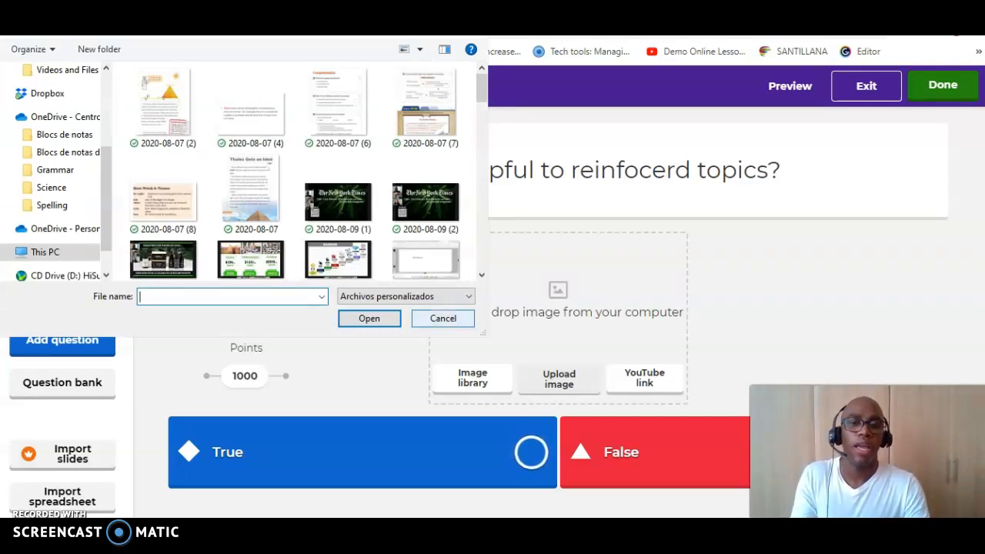
left_click(442, 317)
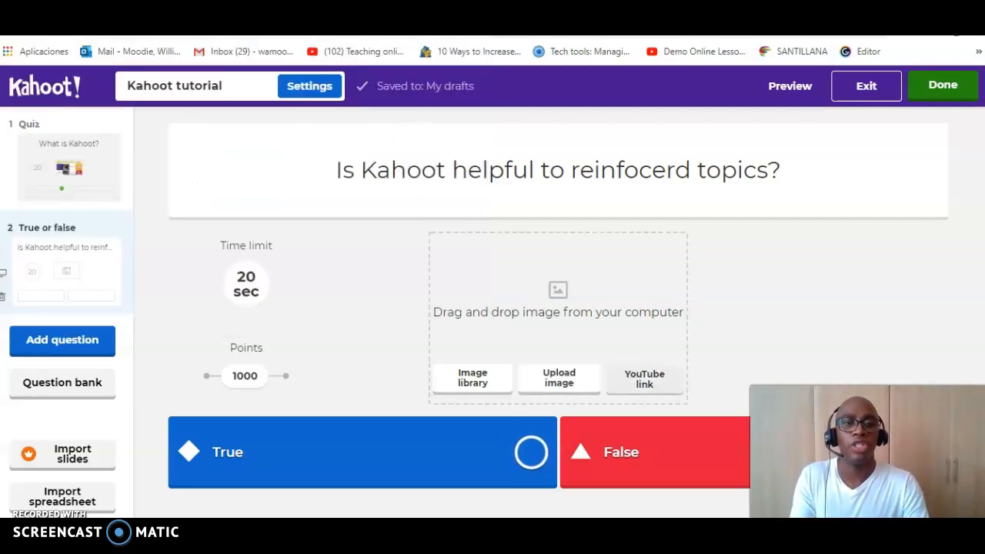
left_click(644, 377)
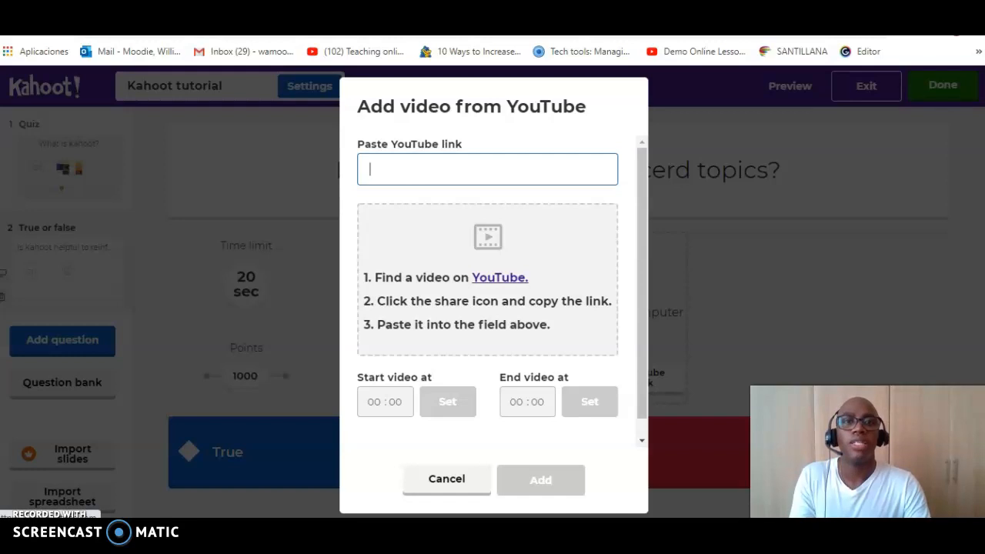
left_click(500, 278)
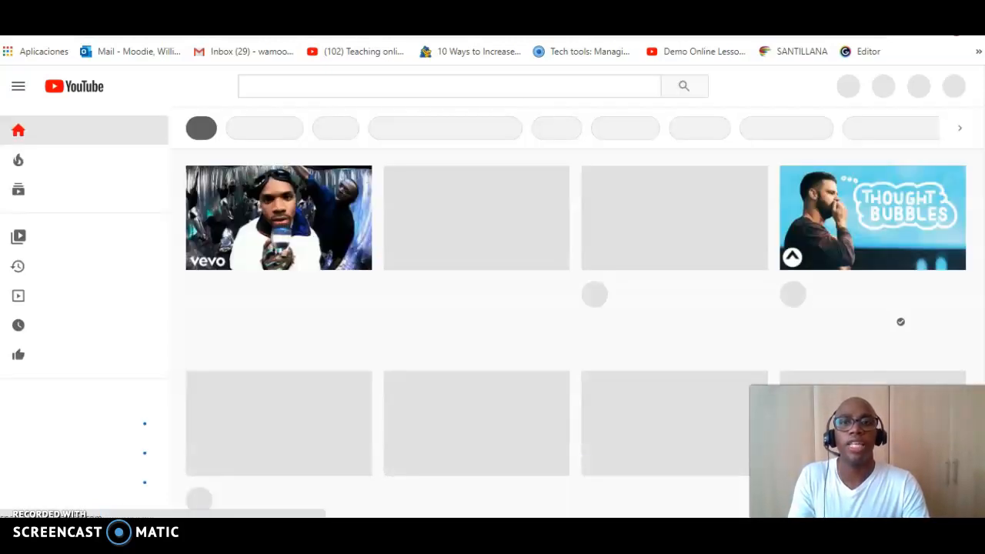
left_click(450, 86)
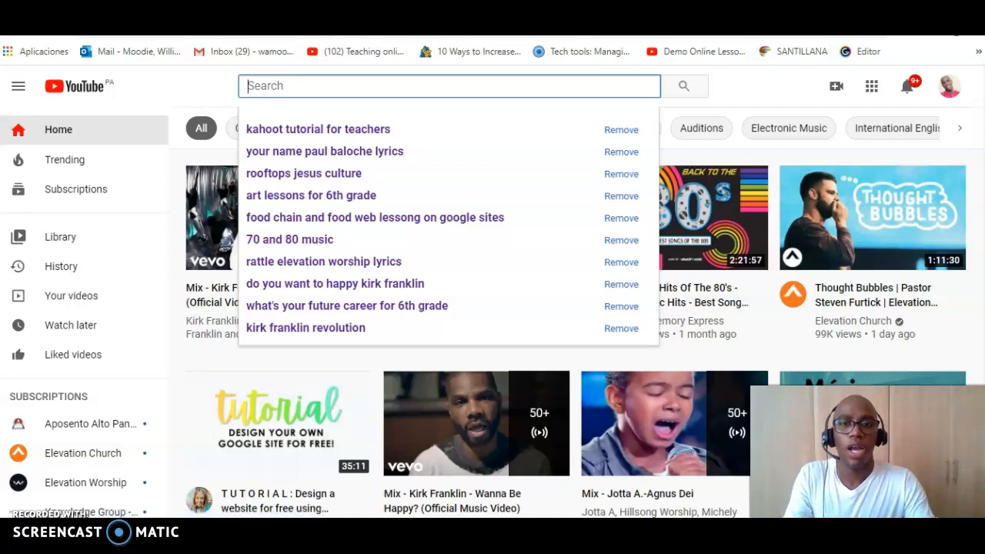
key("Down")
key("Return")
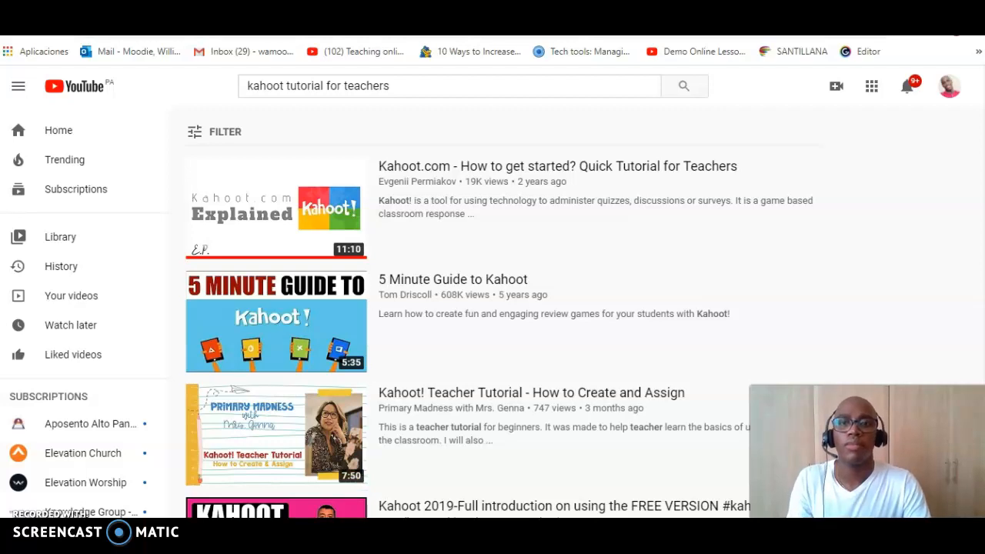
left_click(277, 323)
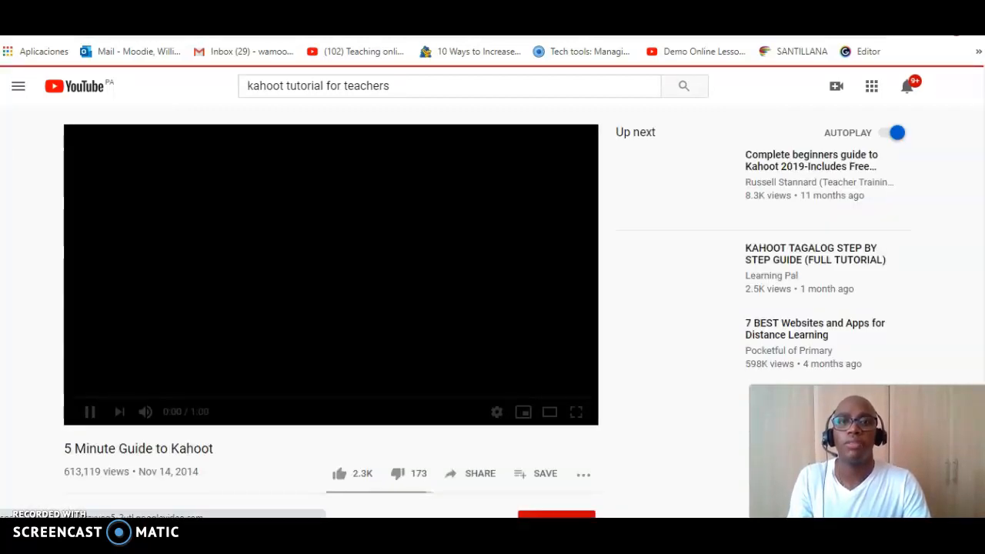
Step: Copy the link of the "5 Minute Guide to Kahoot" video and add it to the true or false question in Kahoot
double_click(368, 86)
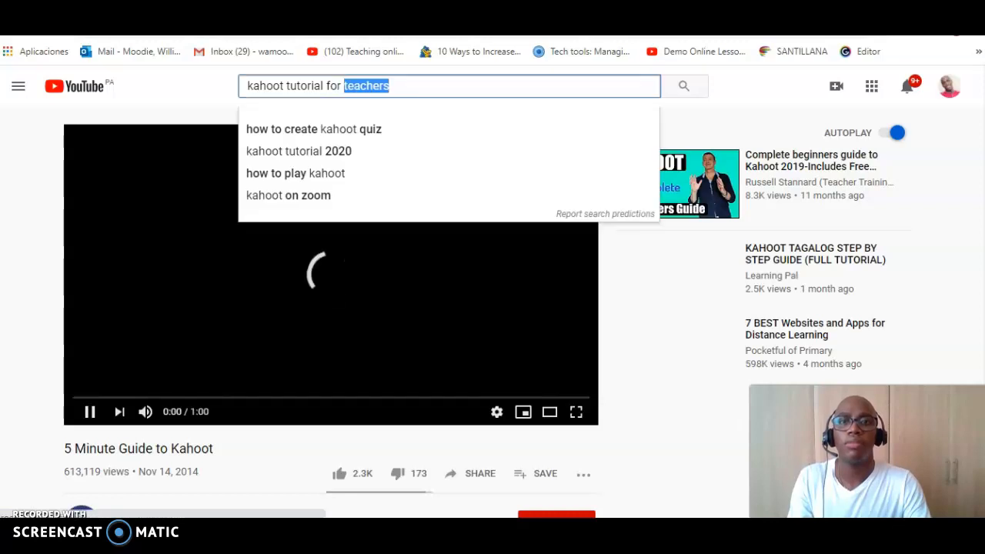
key("ctrl+a")
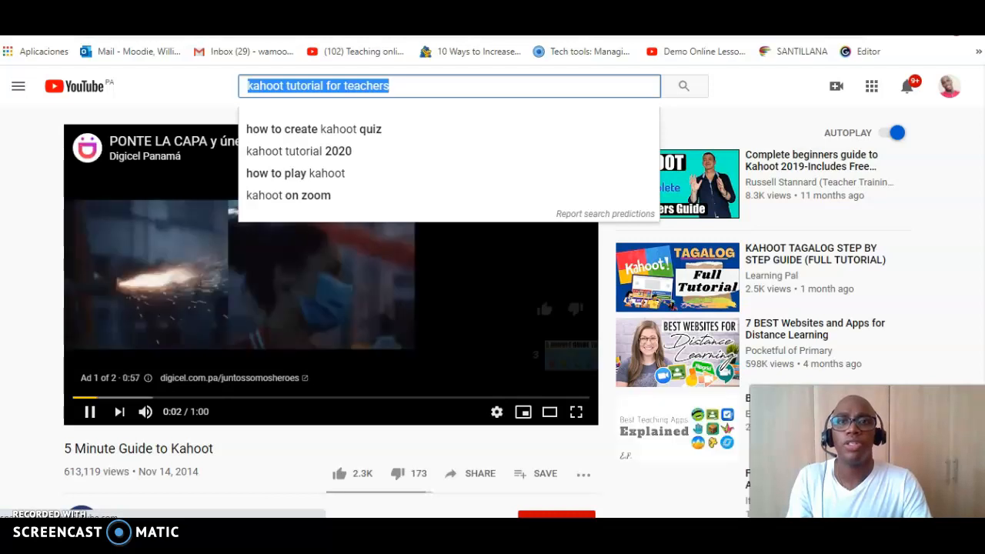
left_click(369, 35)
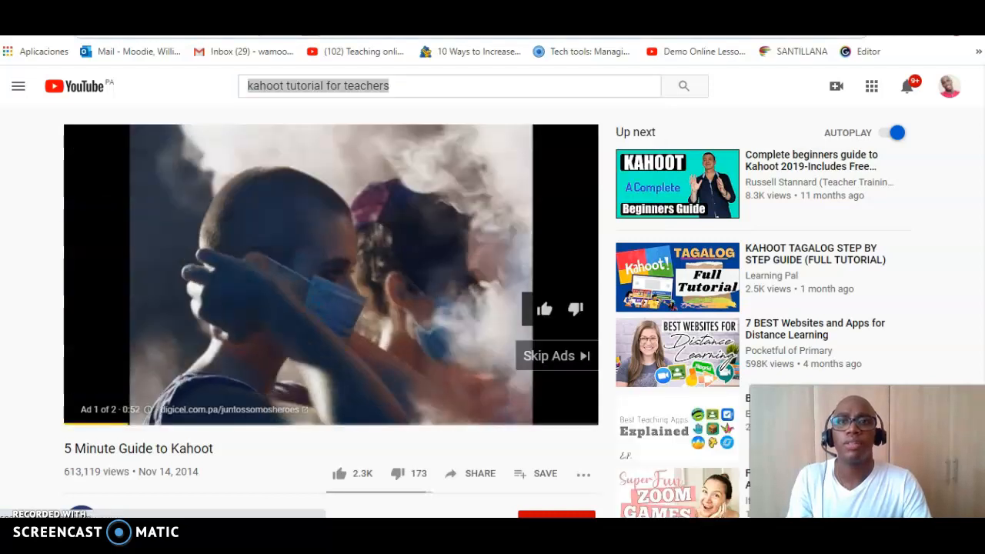
left_click(556, 356)
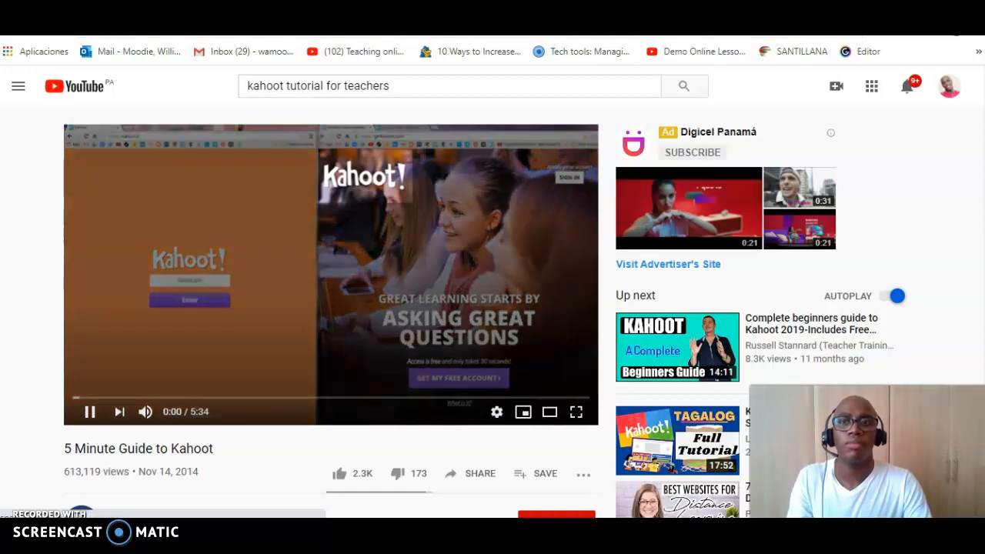
key("space")
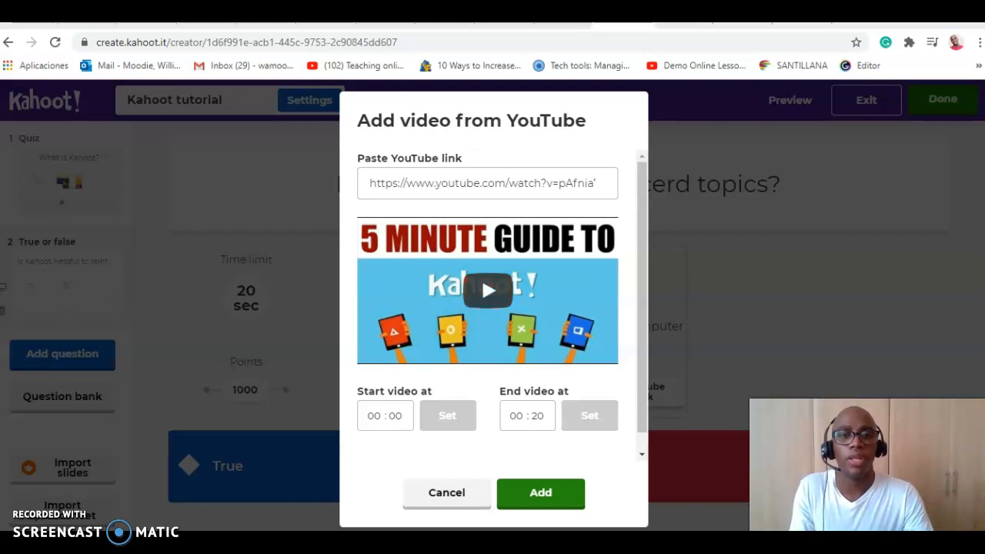
left_click(540, 493)
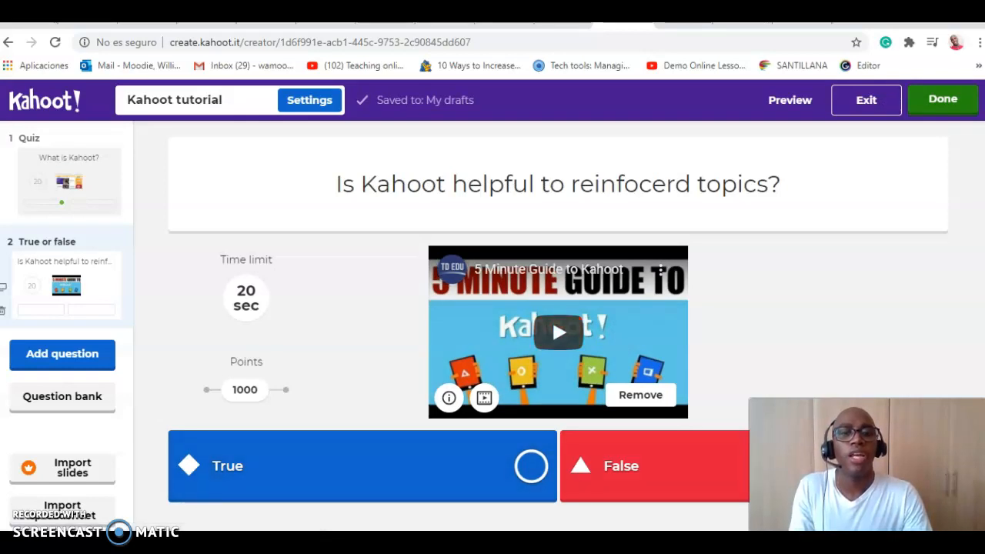
Step: Mark True as the correct answer of the second question and finish the kahoot
left_click(531, 465)
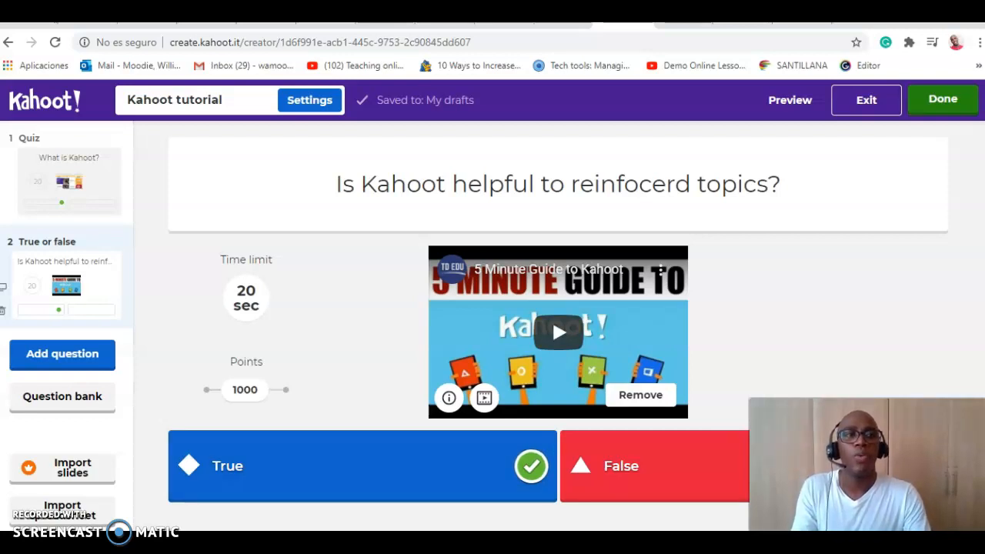
left_click(942, 99)
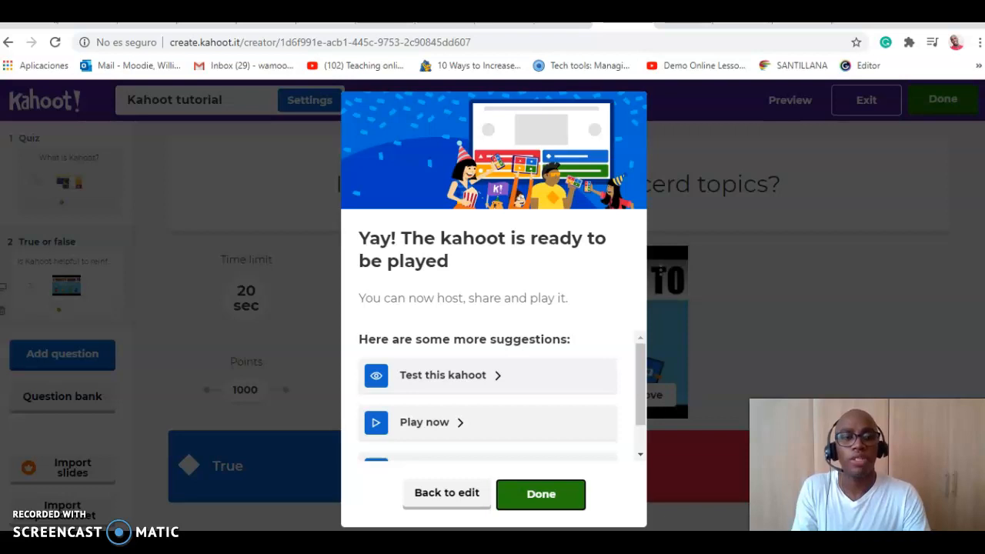
Step: Launch a test of the finished kahoot in Classic player vs player mode and mute the game's sound
left_click(443, 375)
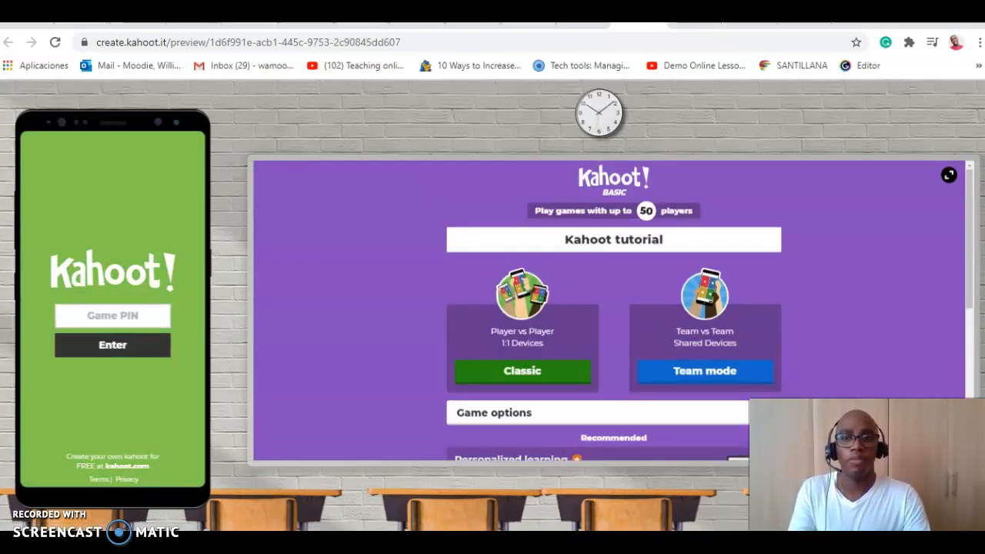
left_click(113, 316)
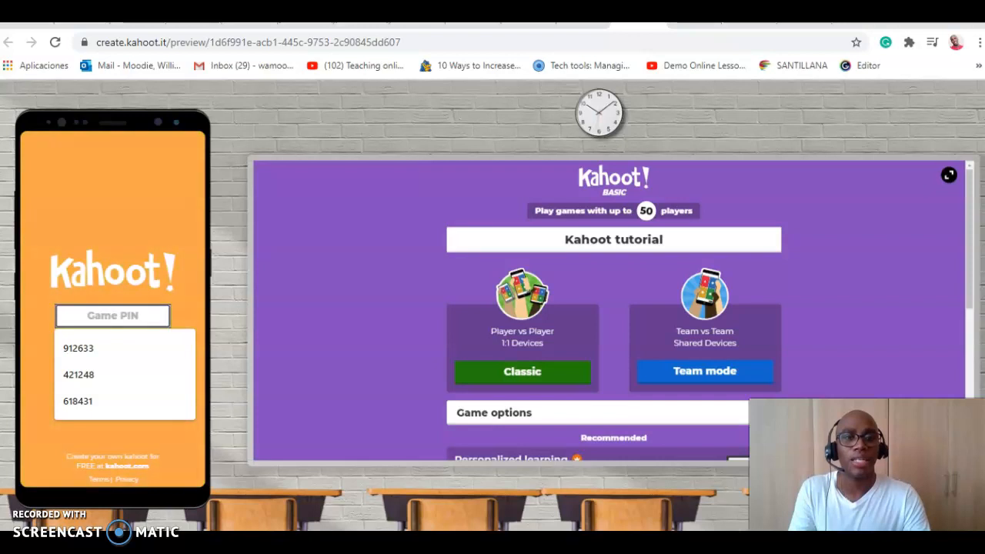
left_click(523, 372)
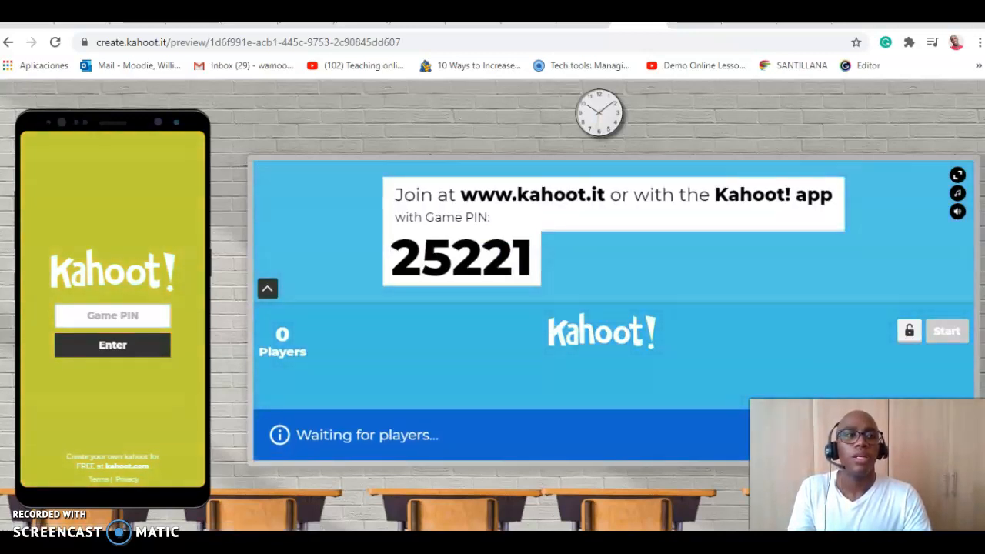
left_click(957, 211)
left_click_drag(957, 212, 917, 211)
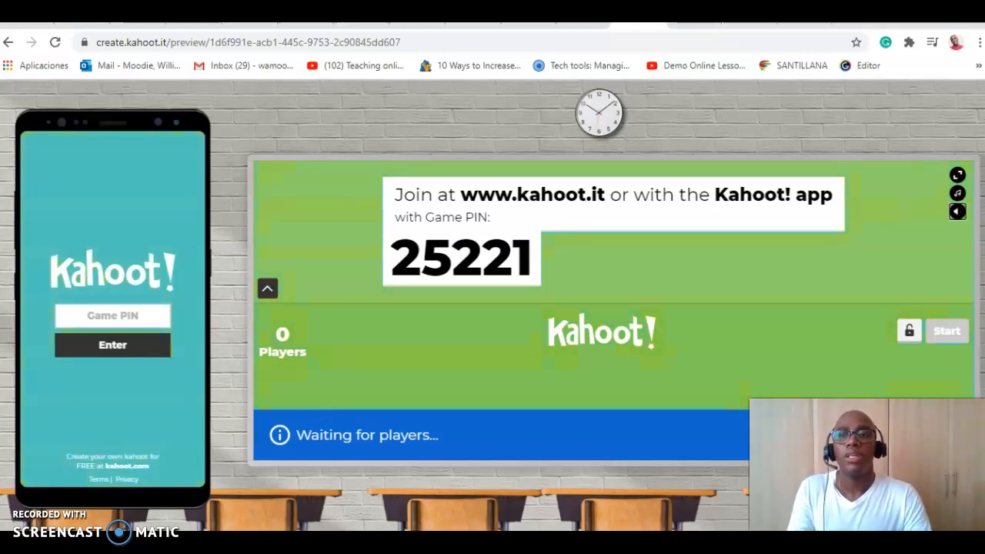
Step: Enter the game PIN on the simulated phone to join the test game
left_click(113, 315)
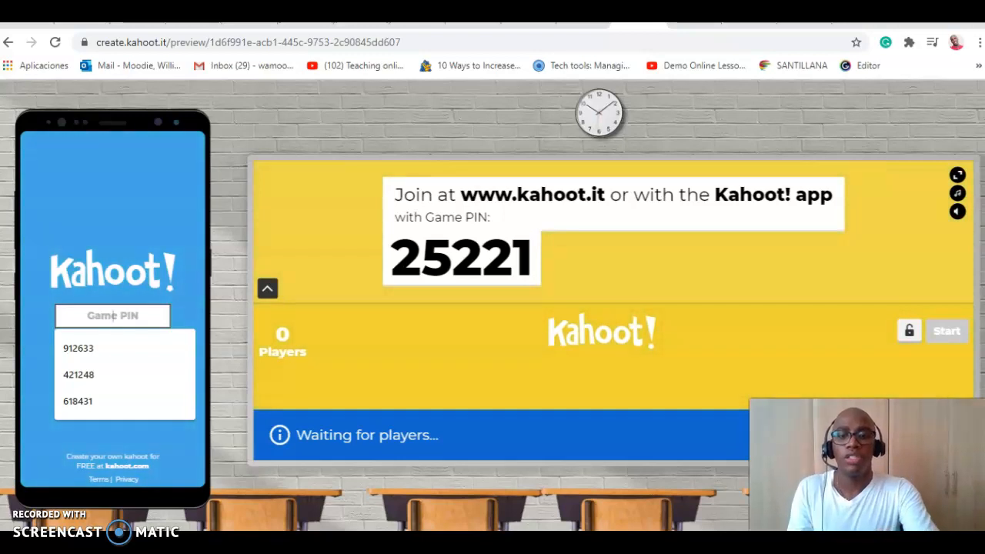
type("25221")
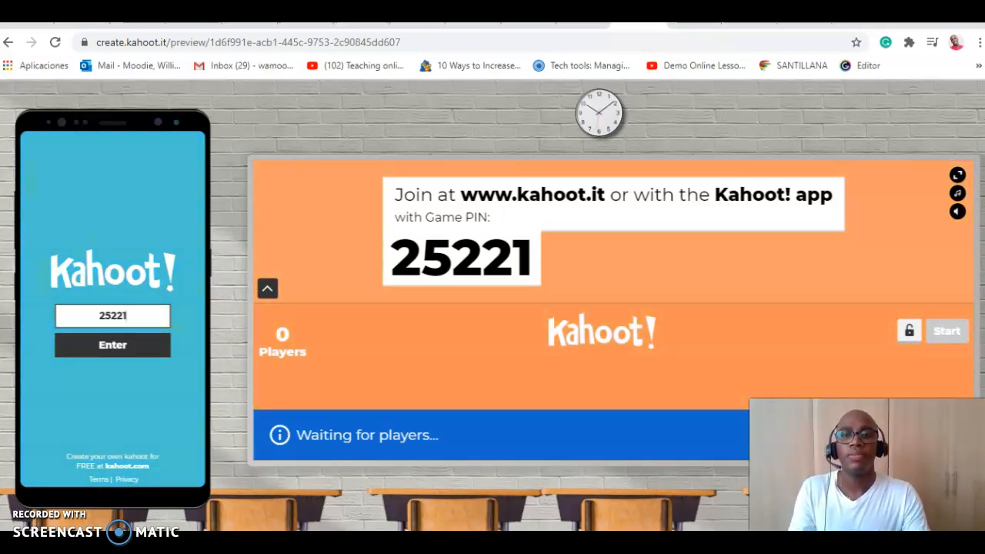
key("Return")
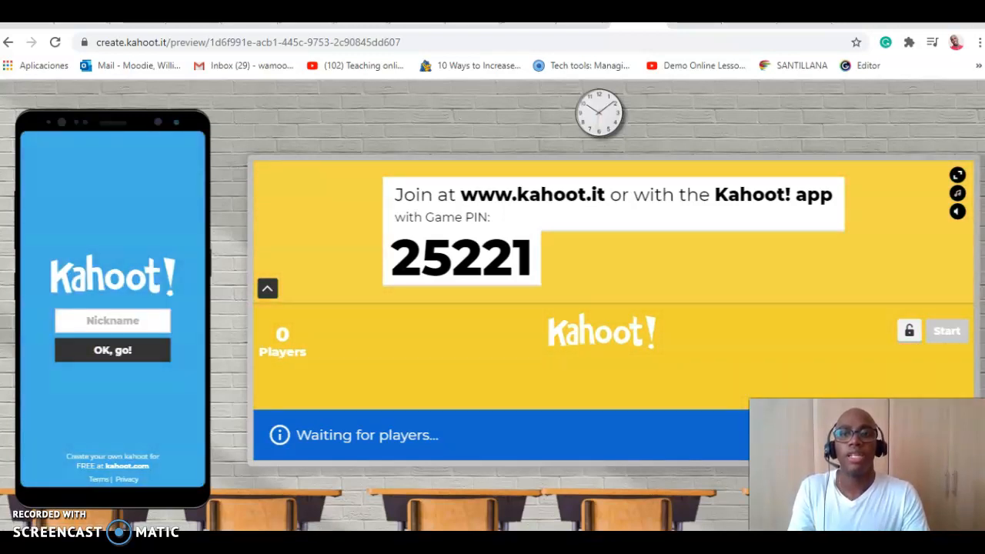
Step: Enter a player nickname on the simulated phone and join the game lobby with it
left_click(113, 320)
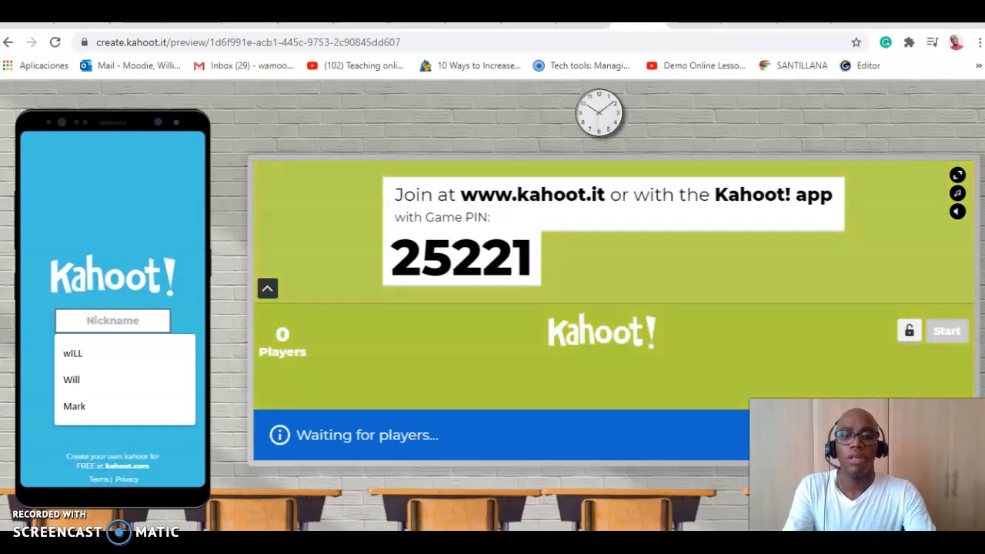
type("Mark")
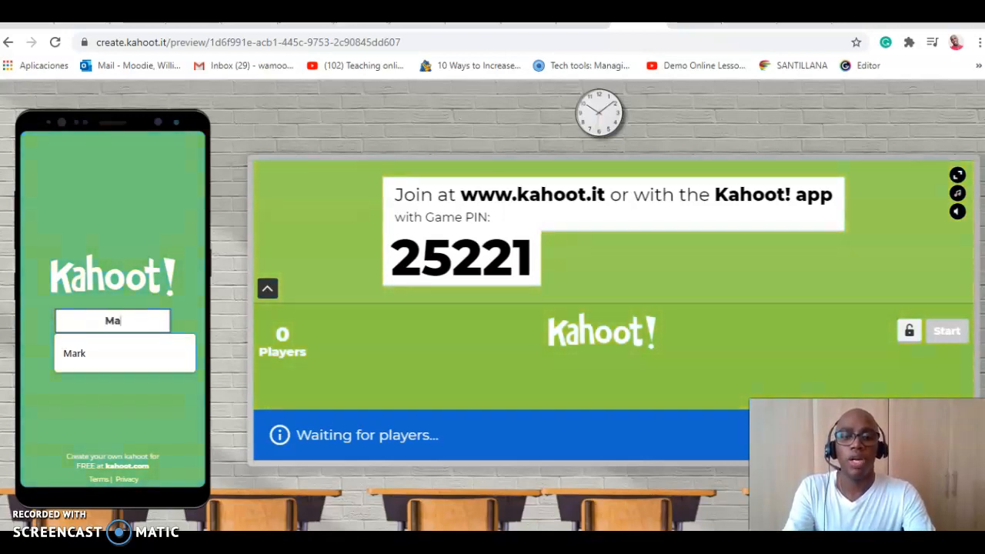
key("BackSpace")
type("k")
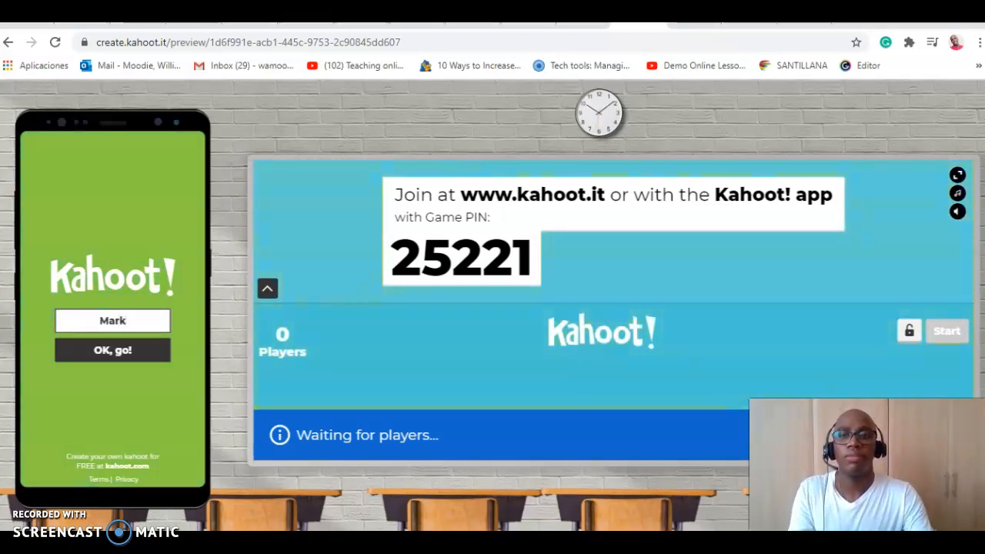
key("Return")
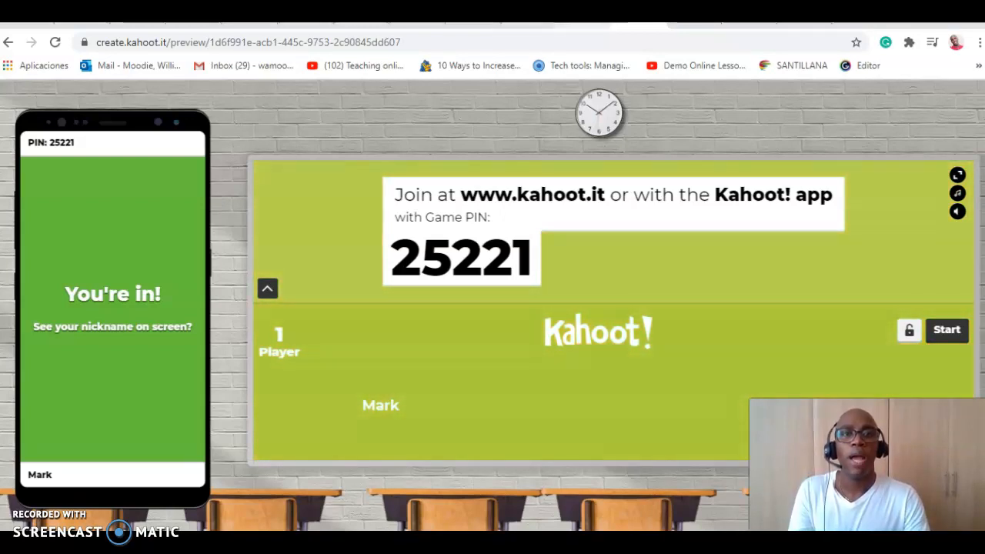
Step: Return to the finished Kahoot tutorial quiz in the creator, copy its share link and close the creator to the kahoot list
left_click(583, 24)
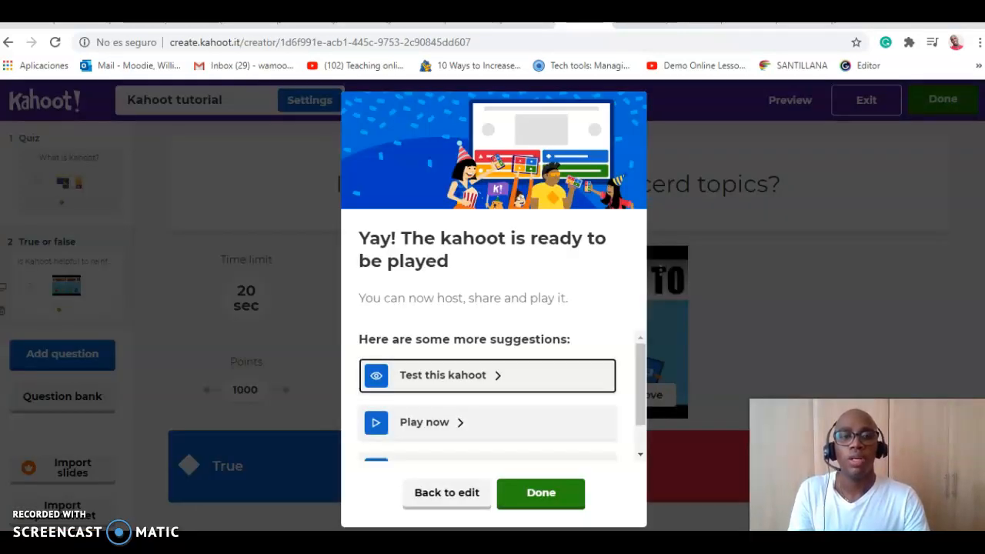
left_click_drag(640, 384, 640, 410)
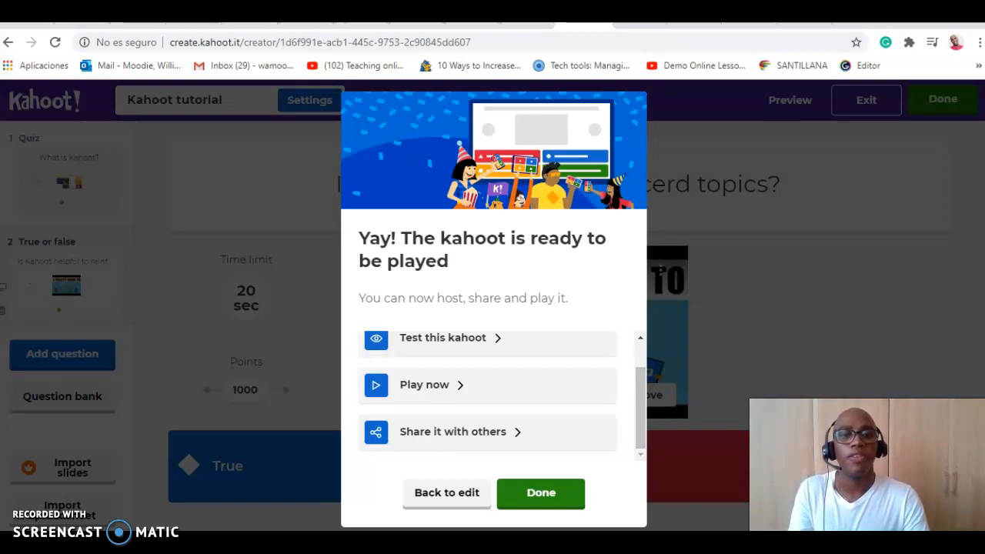
left_click(453, 432)
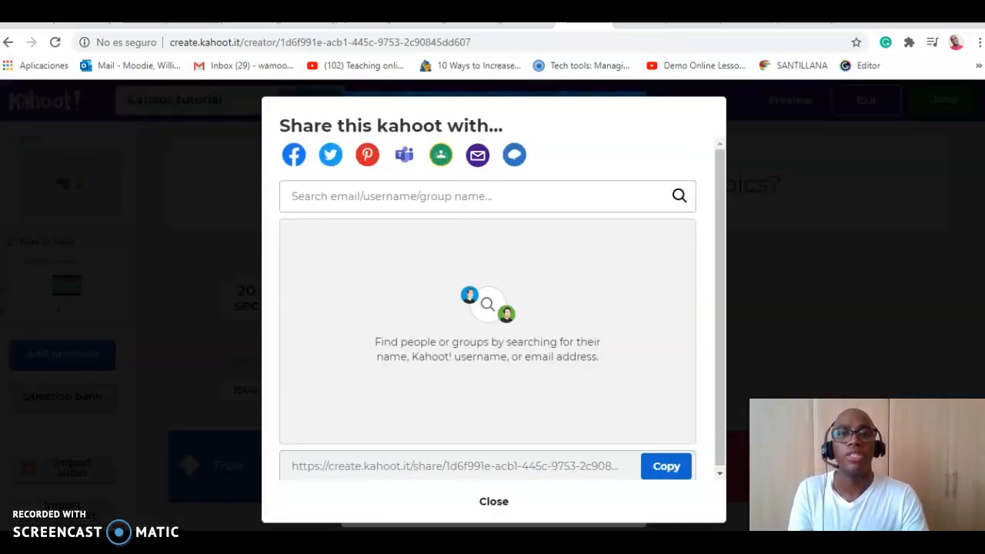
left_click(666, 466)
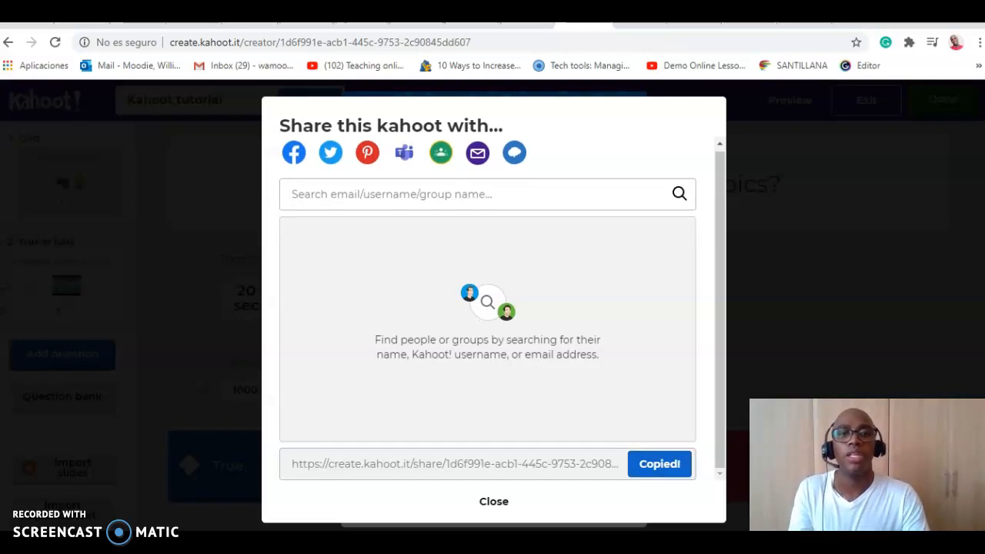
left_click(486, 500)
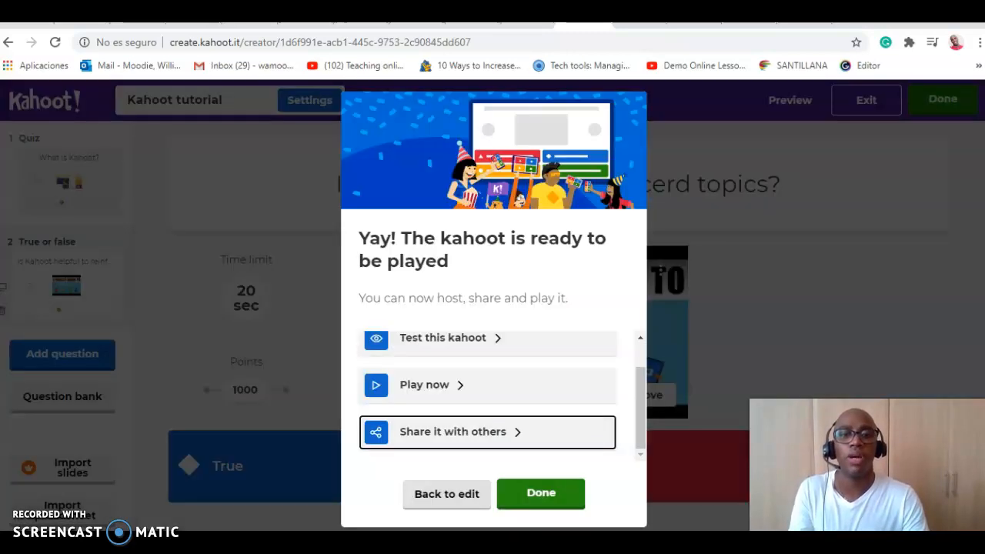
left_click(540, 494)
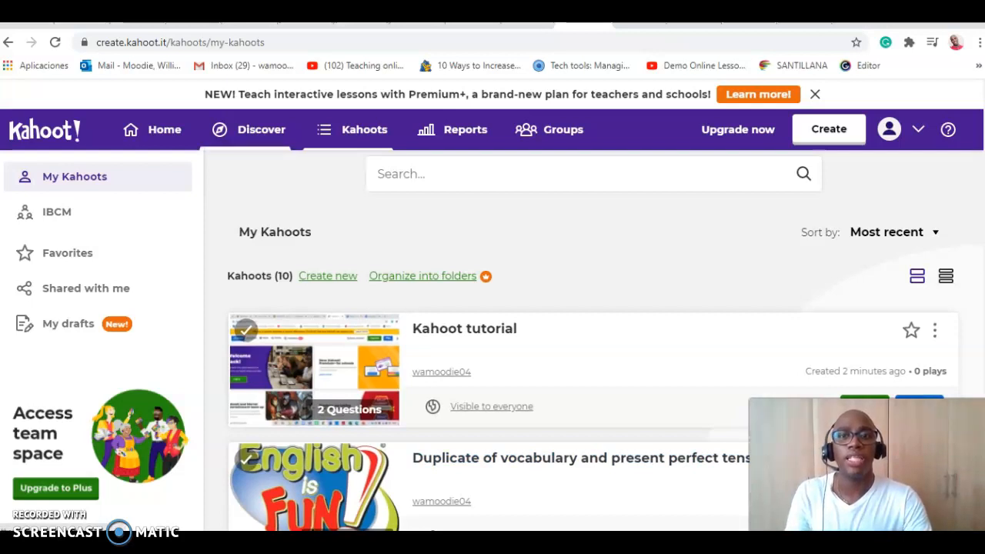
Step: Search the public kahoots in Discover for "Present perfect"
left_click(250, 130)
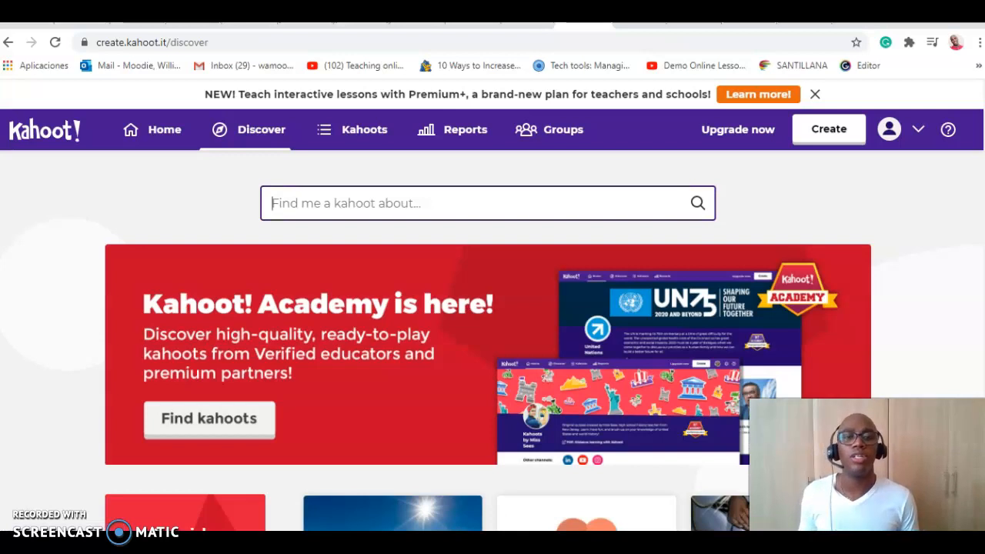
type("Pre")
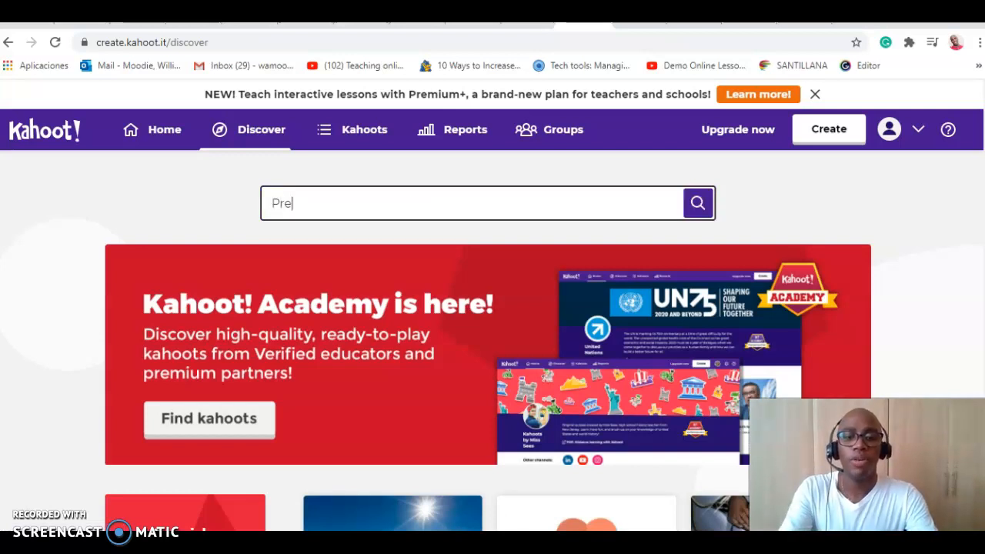
type("sent p")
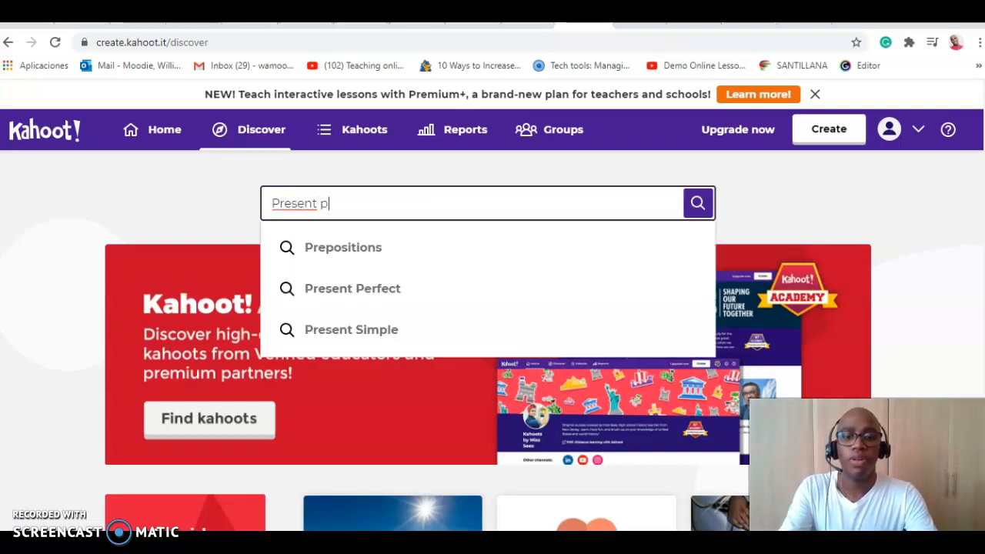
type("erfect")
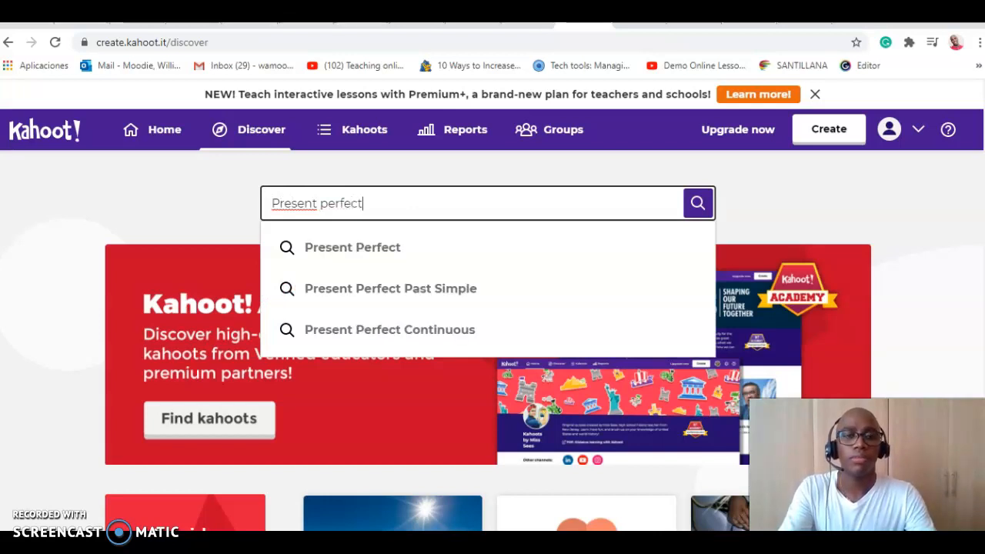
key("Return")
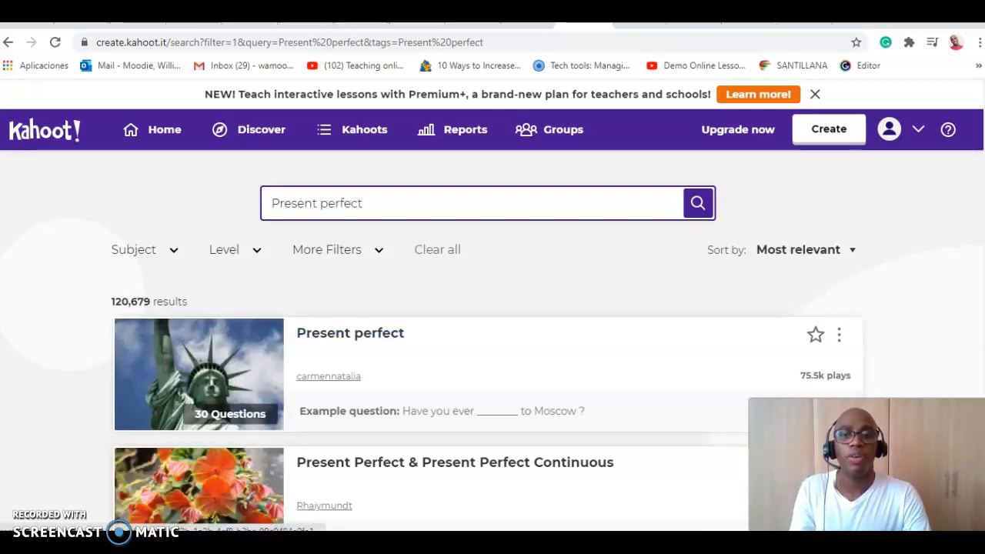
Step: Browse the search results and open the 14-question "Present Perfect" kahoot with the "I ___ to France" example question
scroll(486, 341, "down", 2)
scroll(486, 340, "down", 3)
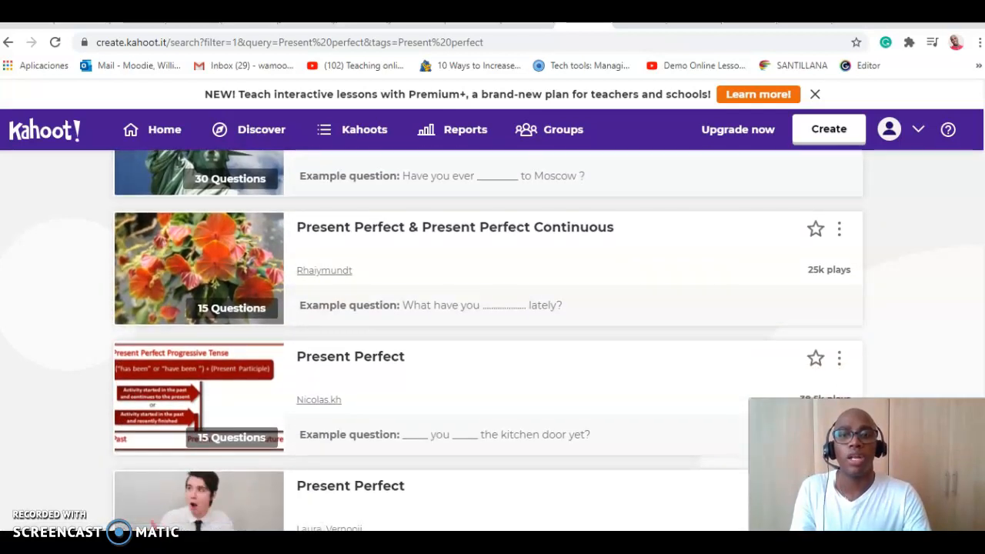
scroll(486, 341, "down", 1)
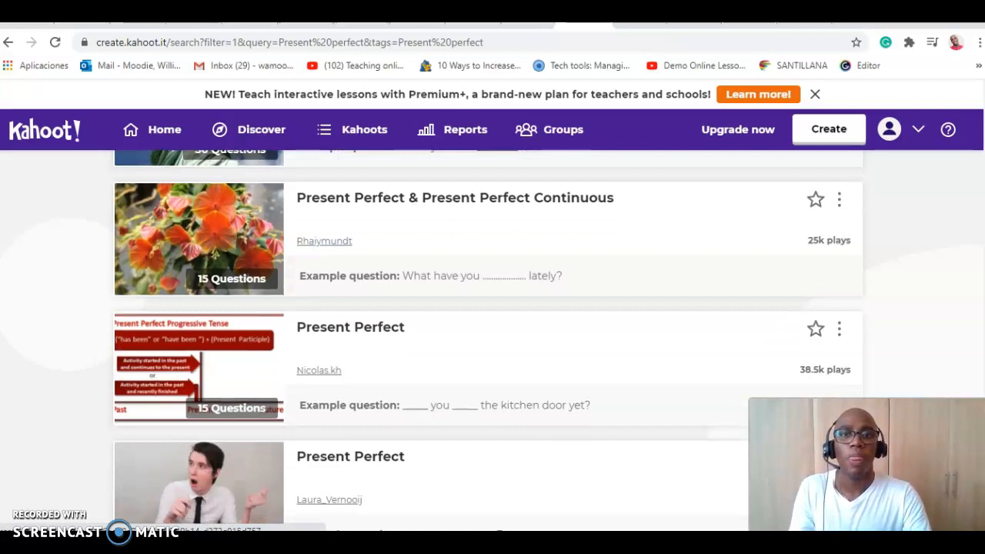
scroll(486, 341, "down", 1)
scroll(486, 341, "down", 2)
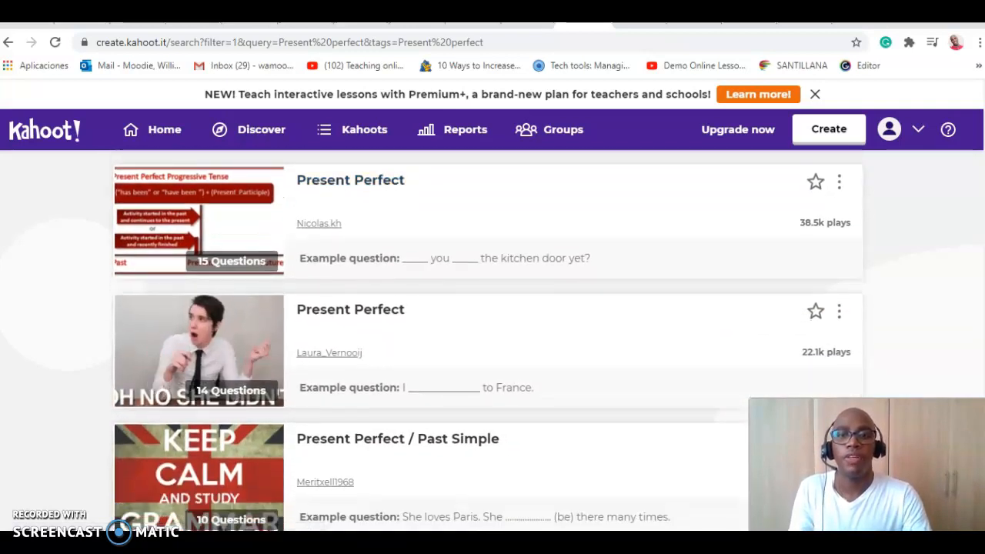
left_click(349, 180)
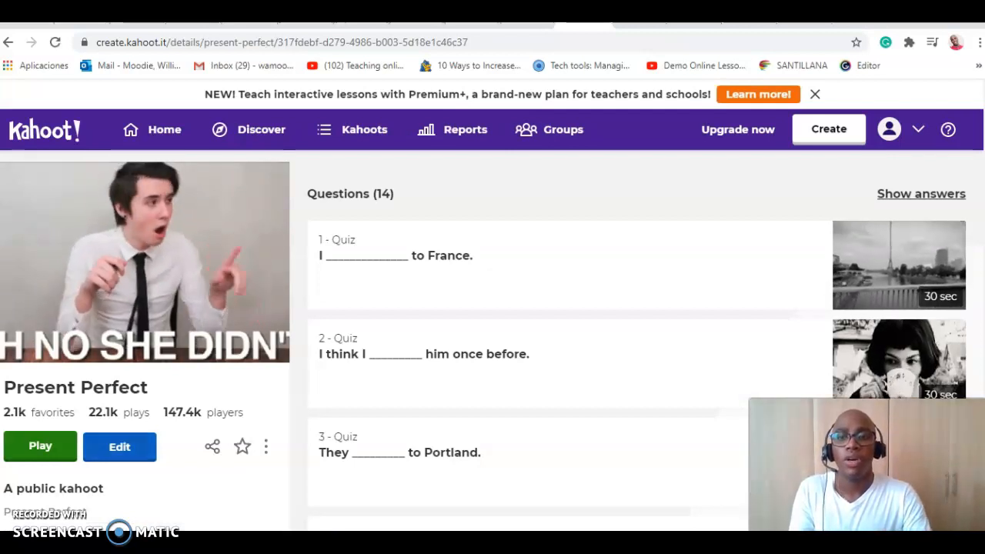
Step: Duplicate the public "Present Perfect" kahoot for editing and exit the creator
left_click(119, 446)
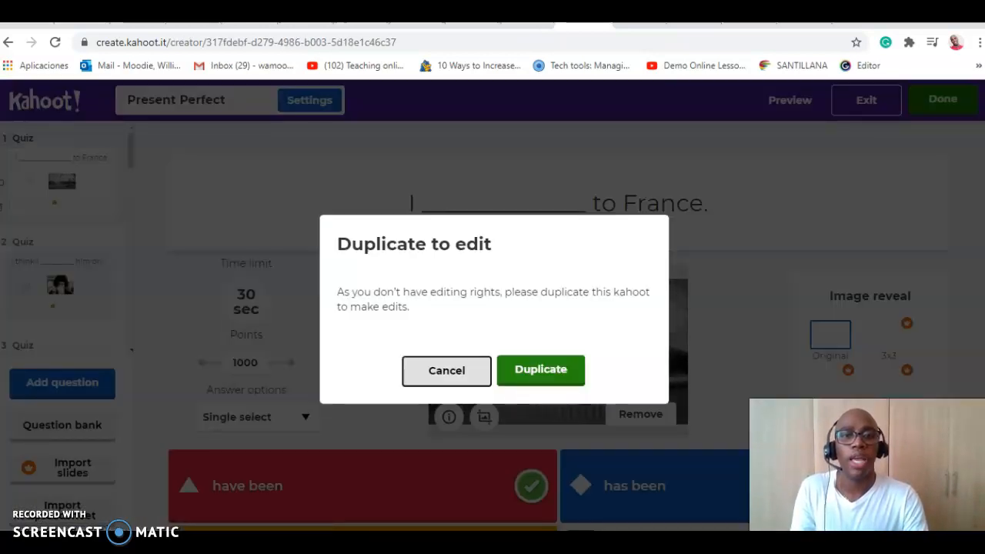
left_click(541, 370)
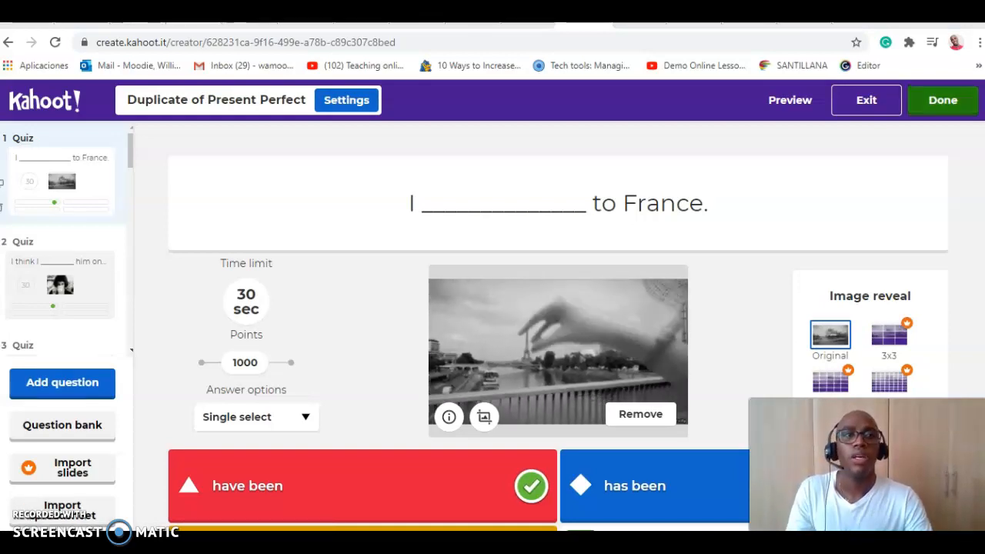
left_click(866, 101)
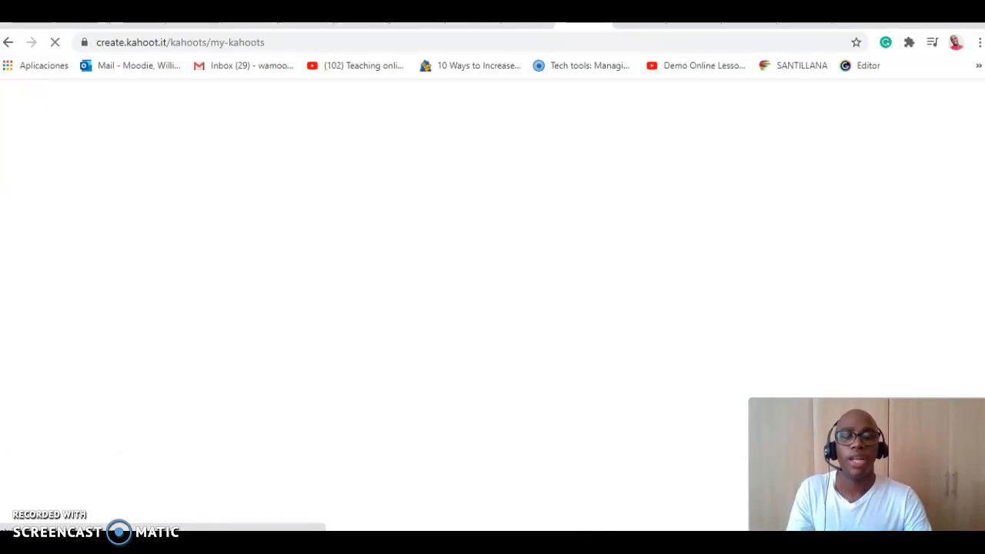